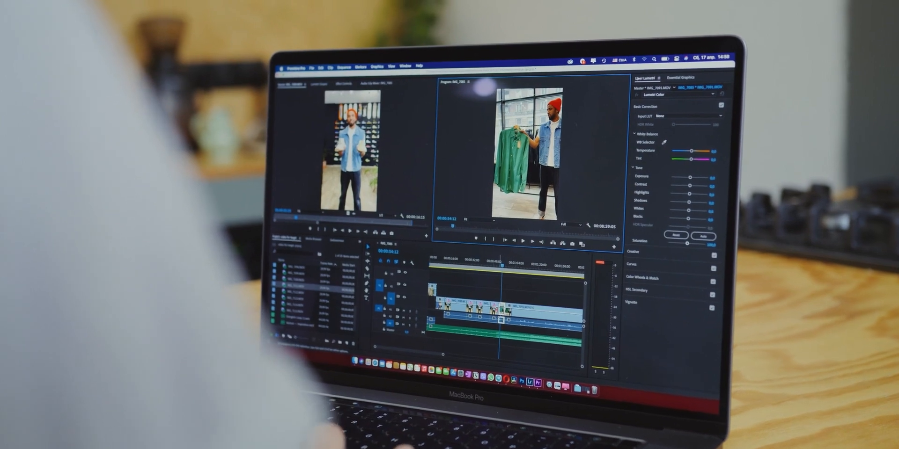
left_click(487, 305)
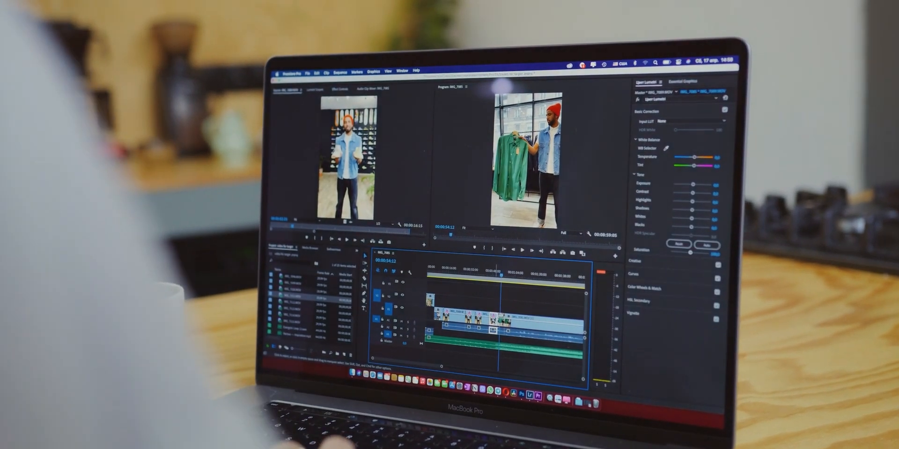
right_click(495, 327)
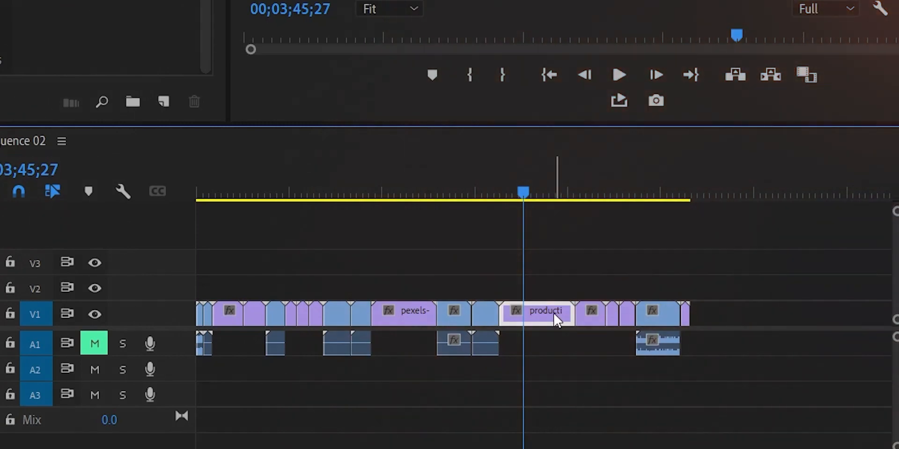
- Make room on V1 by shifting the following clips later, and move the production clip directly before the pexels clip
left_click(373, 316)
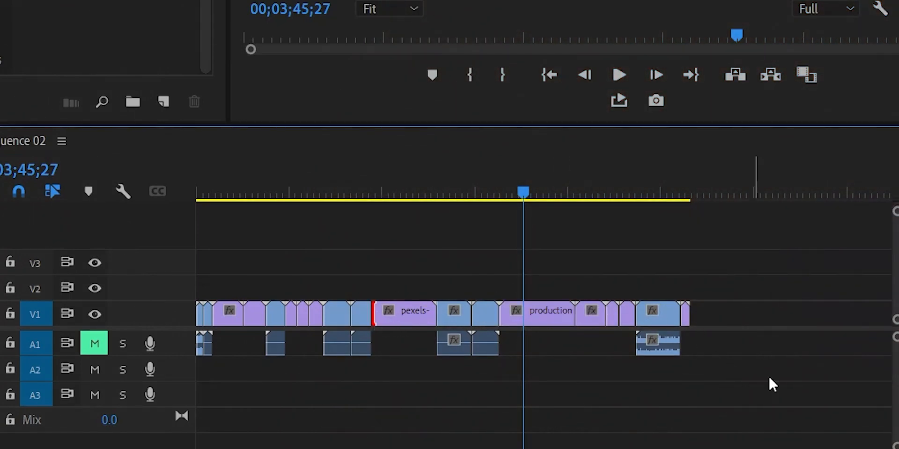
left_click_drag(769, 383, 367, 273)
left_click_drag(772, 396, 525, 313)
left_click_drag(646, 311, 410, 312)
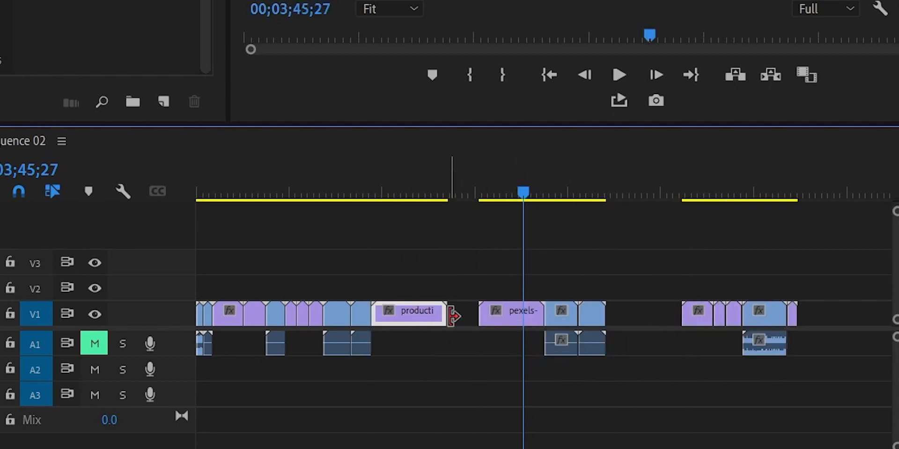
- Ripple delete the gap after the production clip and the gap before the last group of clips on V1
right_click(447, 316)
right_click(461, 311)
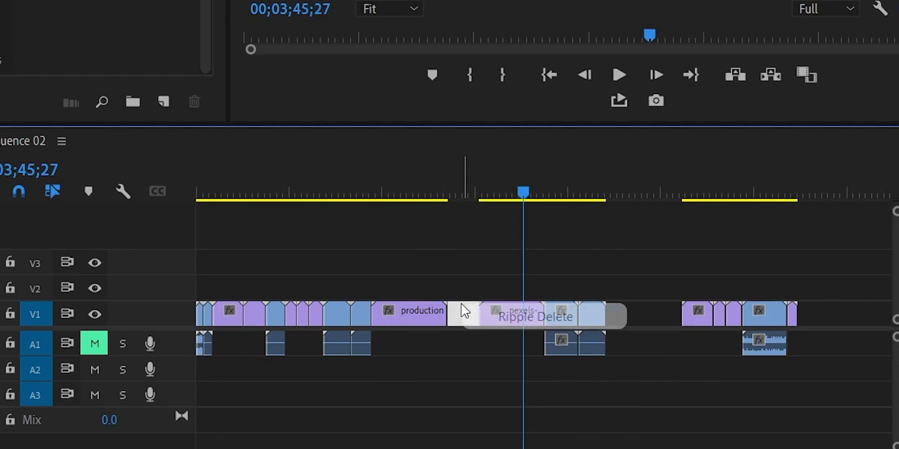
left_click(499, 318)
right_click(615, 317)
left_click(637, 322)
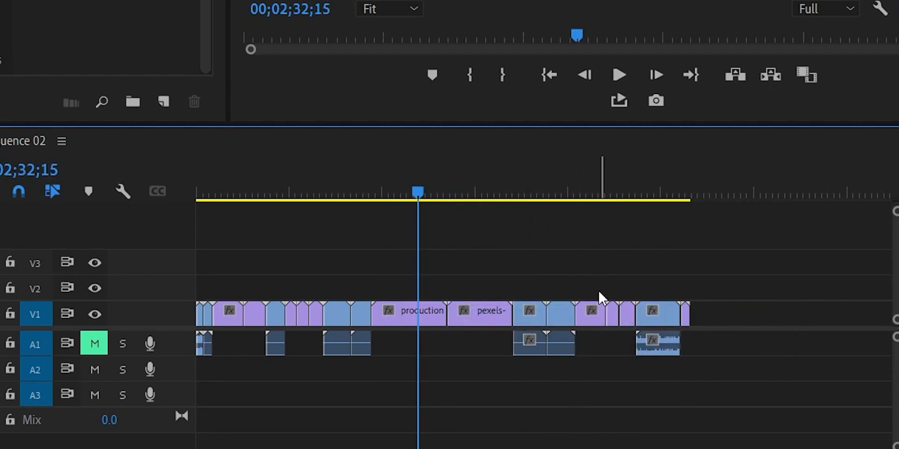
- Undo the gap removals and the manual move of the production clip
left_click(404, 311)
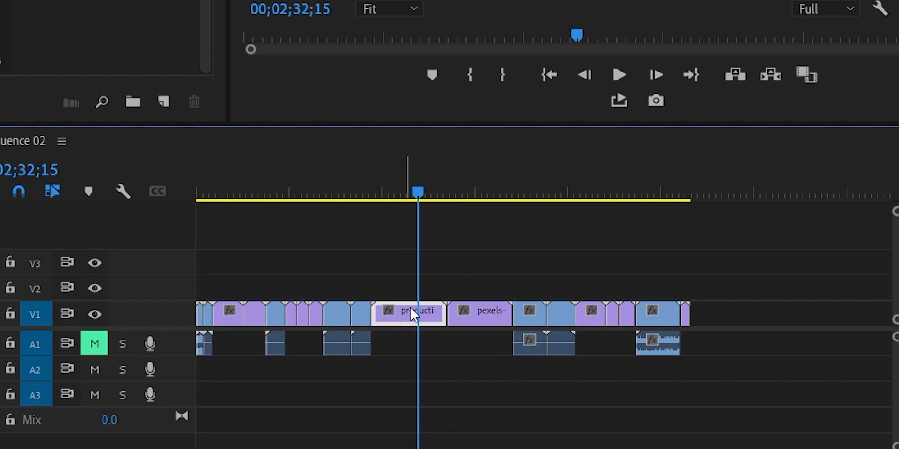
key("ctrl+z")
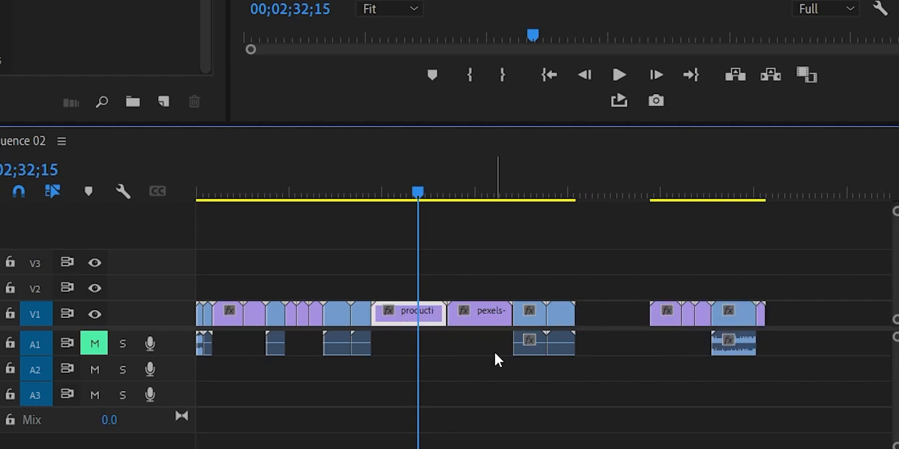
key("ctrl+z")
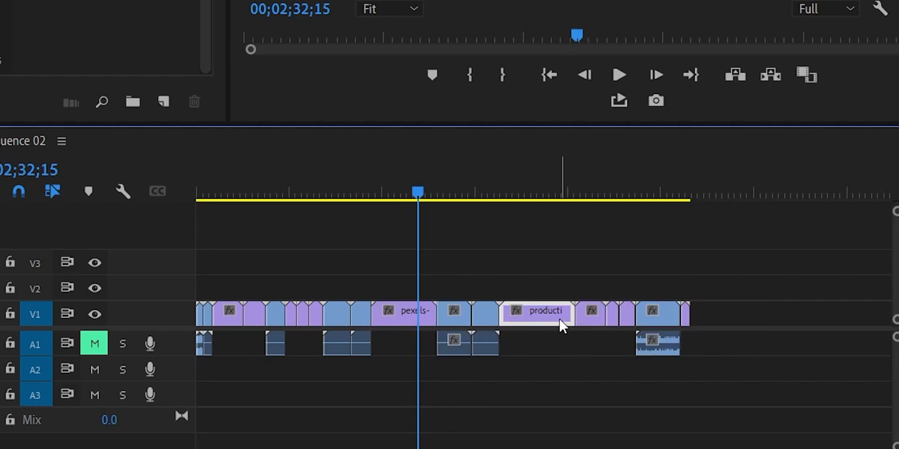
- Rearrange the production clip to directly before the pexels clip, and the pexels clip to between the last two short purple clips, leaving no gaps
left_click_drag(559, 318, 429, 323)
left_click(482, 316)
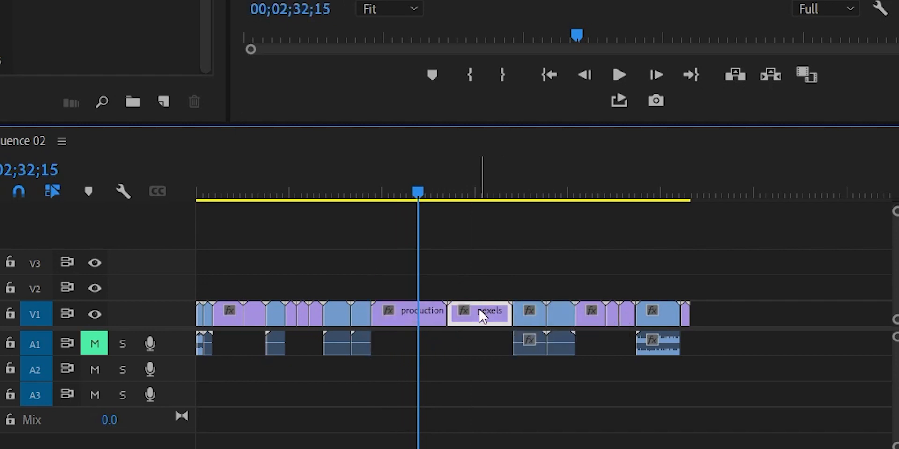
left_click_drag(417, 192, 468, 192)
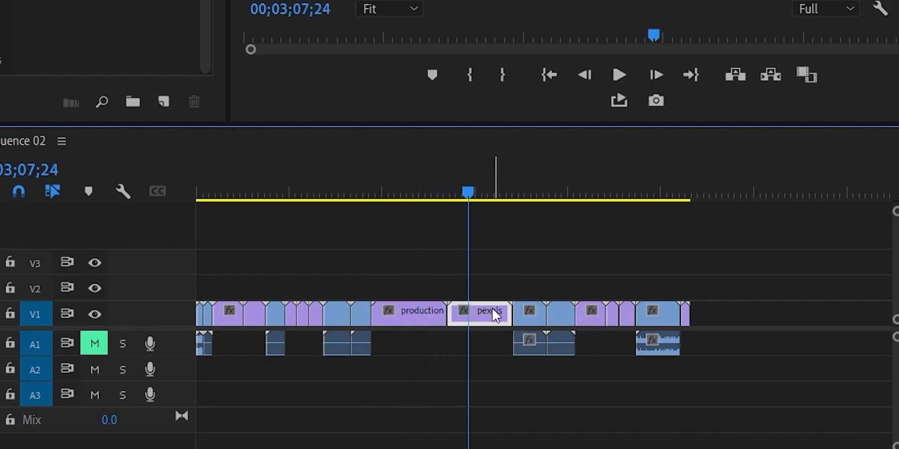
left_click_drag(494, 316, 662, 304)
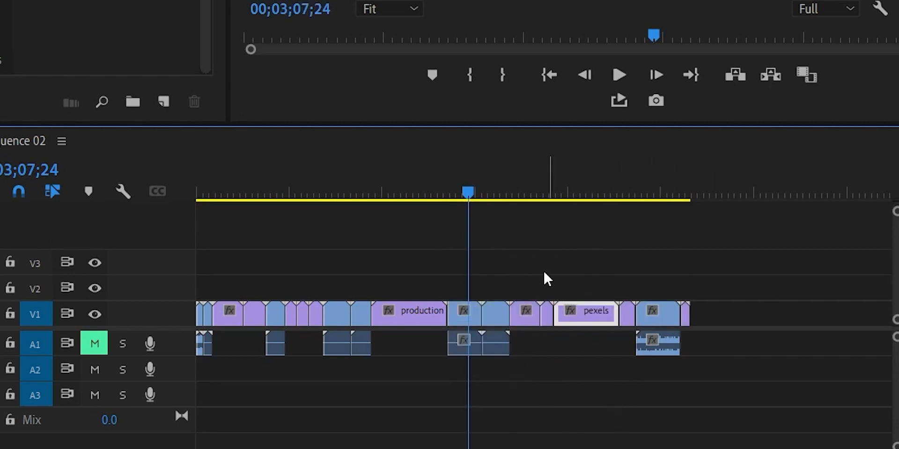
- Rearrange the production clip into the middle of the blue clip that follows it, splitting that clip, and check the cuts around it
left_click(468, 319)
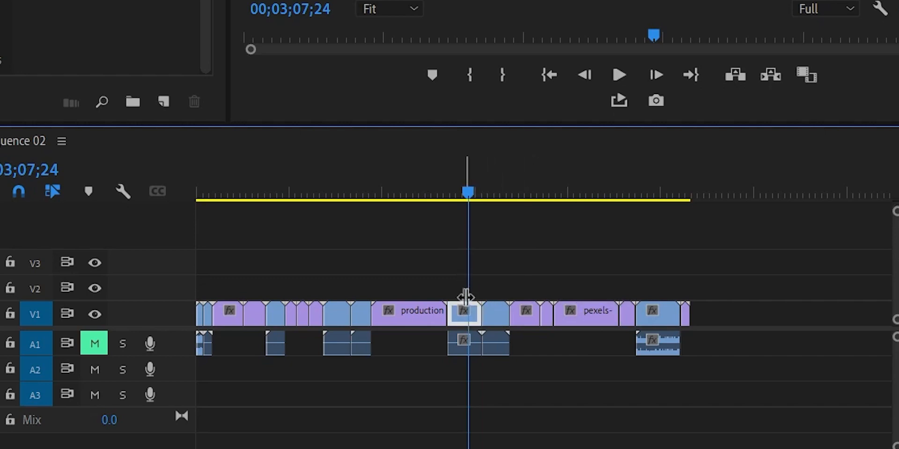
left_click(407, 314)
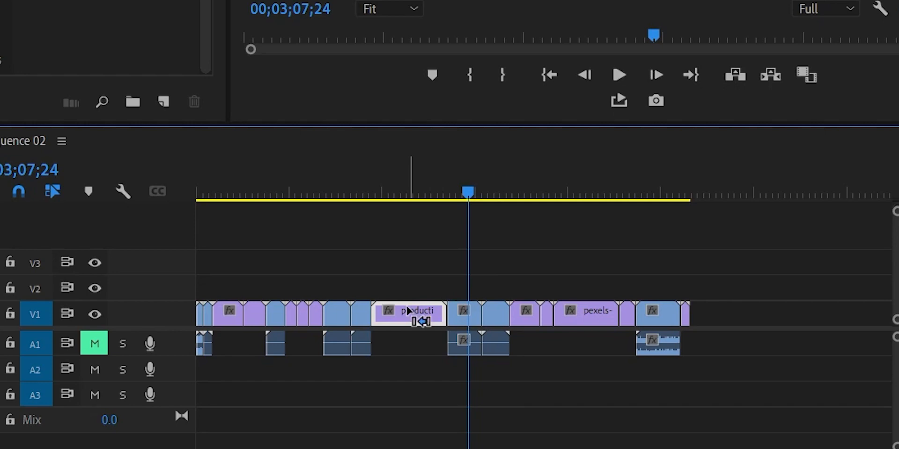
left_click_drag(408, 312, 501, 302)
left_click(470, 192)
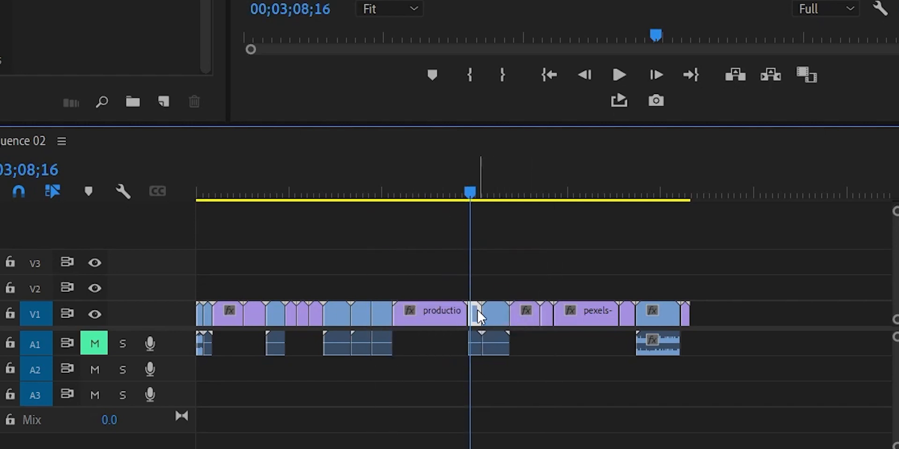
left_click_drag(474, 186, 387, 191)
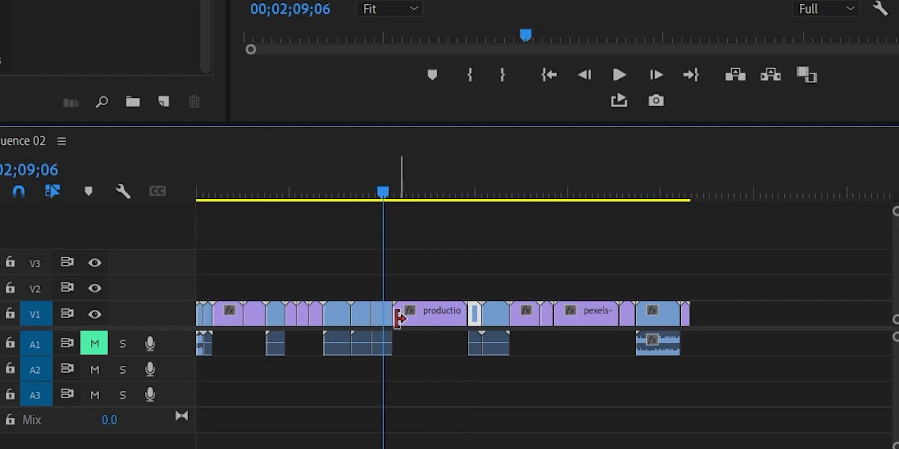
left_click(407, 190)
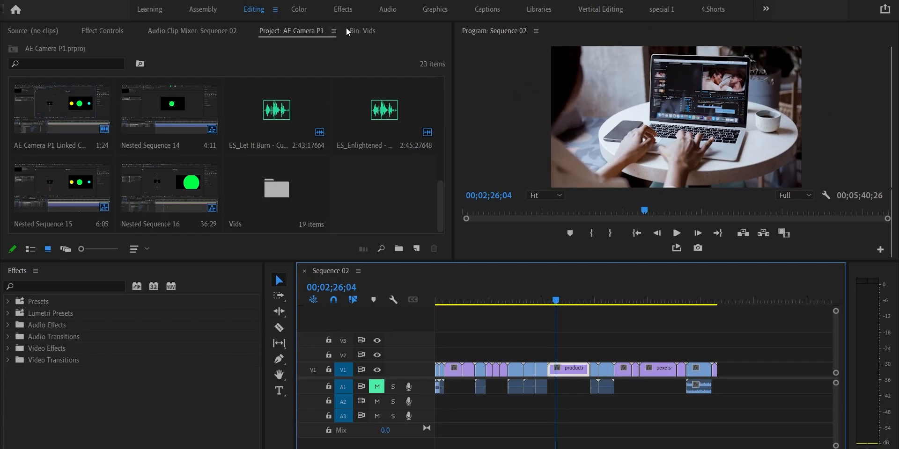
- Insert the pexels-cottonbro clip from the Vids bin on V1 before the three adjoining blue clips, pushing the rest later
left_click(350, 30)
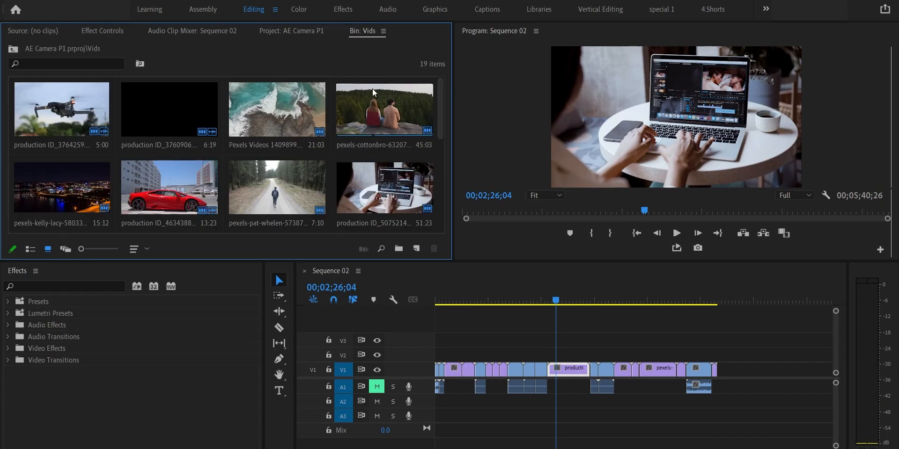
left_click(393, 124)
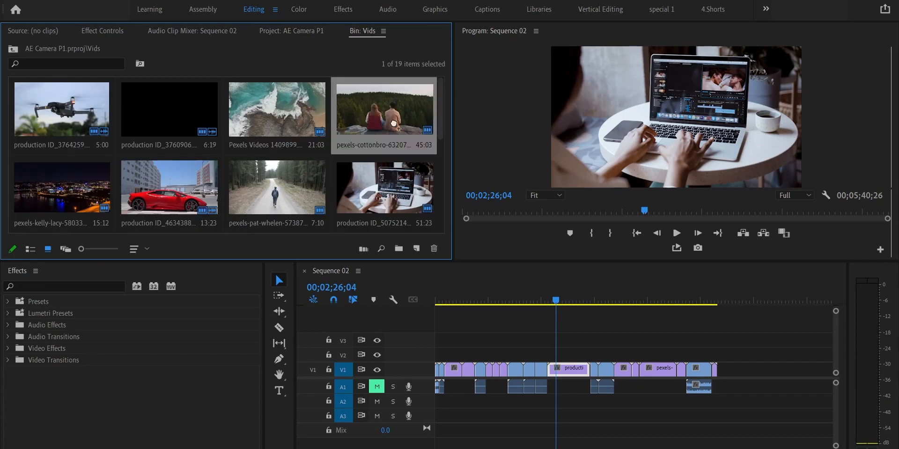
left_click_drag(478, 262, 508, 369)
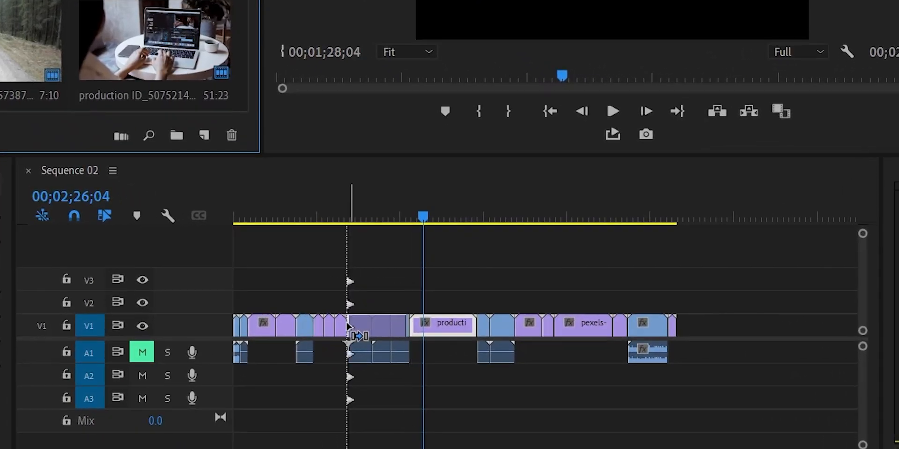
left_click_drag(347, 326, 349, 327)
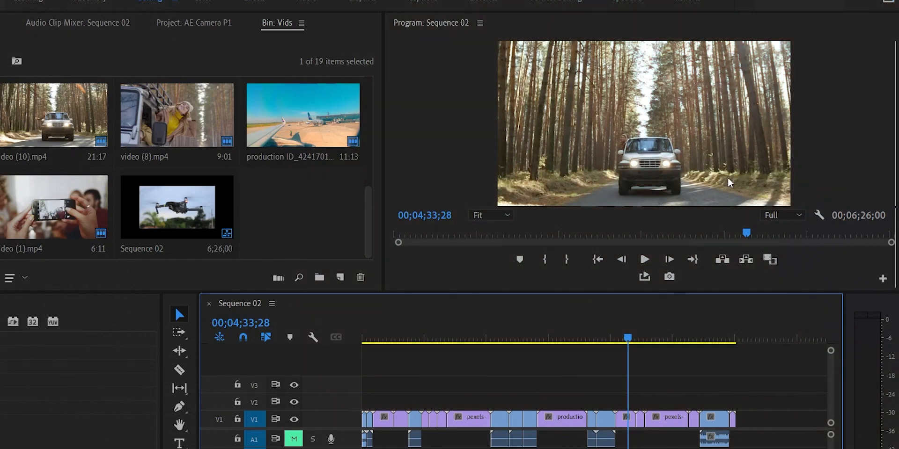
- Export the current frame to the Desktop as a JPEG named Pic, with Import into project enabled
key("ctrl+shift+e")
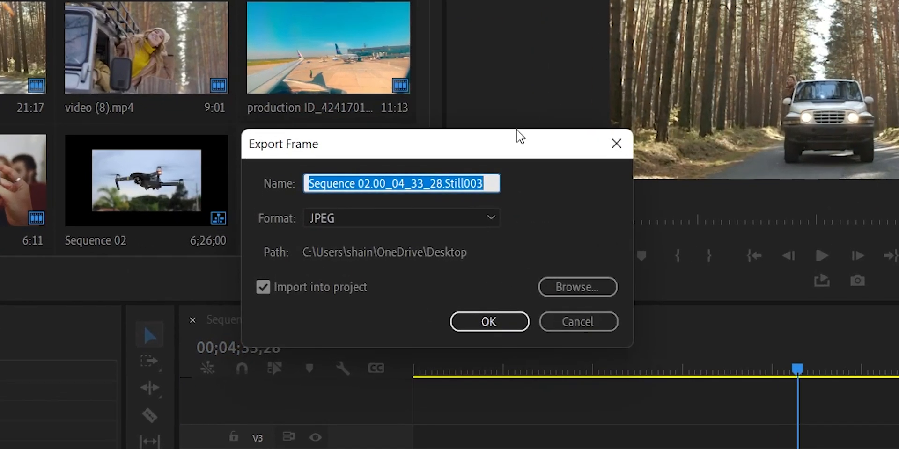
type("Pic")
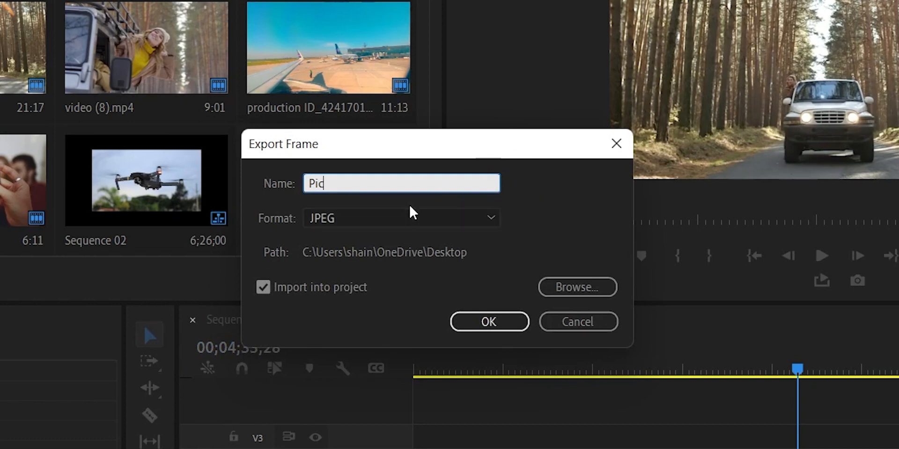
left_click(412, 216)
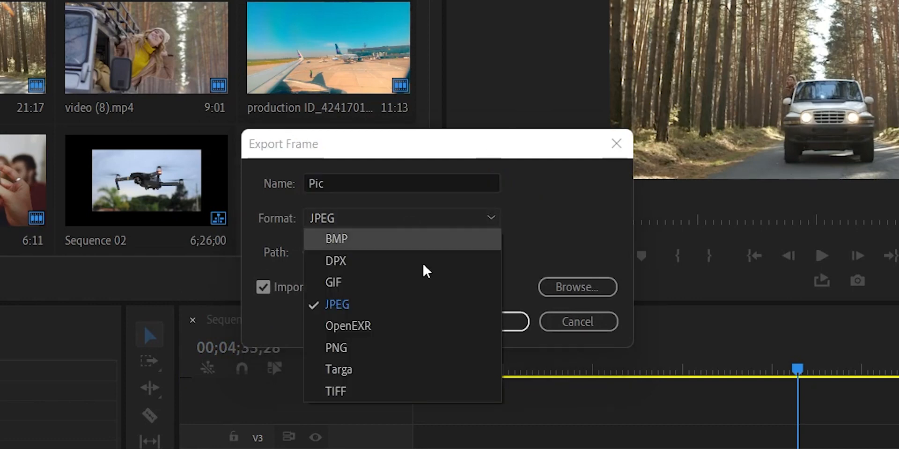
left_click(391, 311)
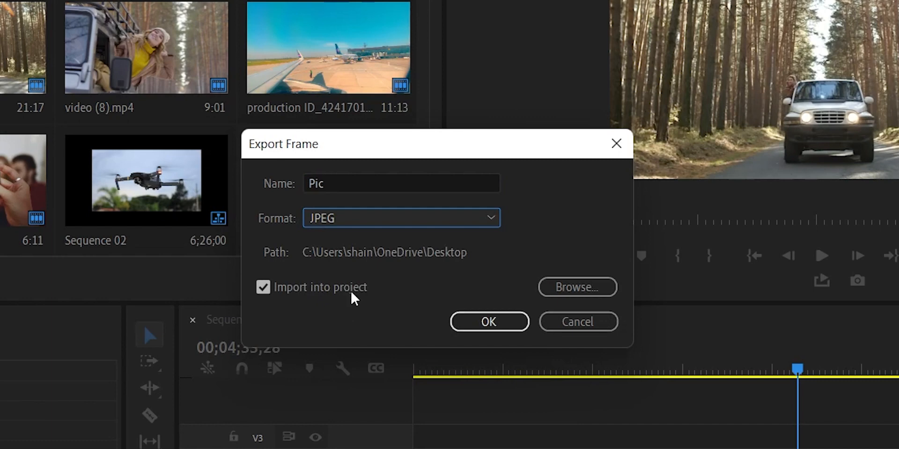
left_click(275, 291)
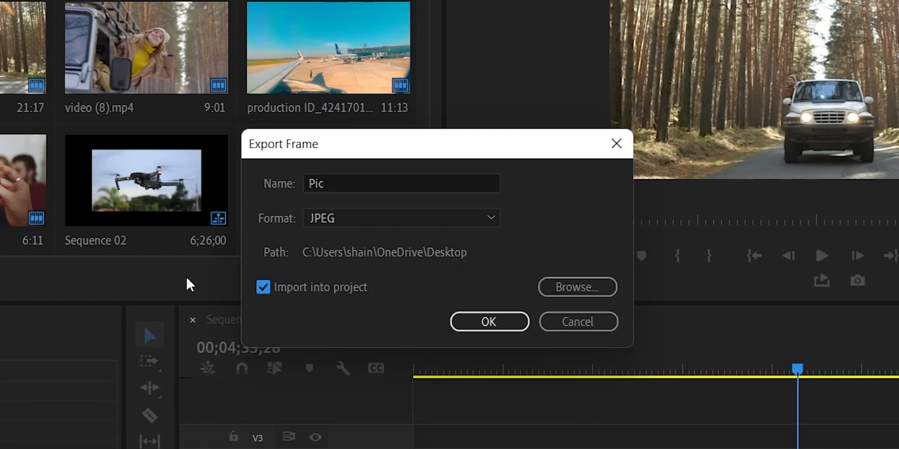
left_click(586, 294)
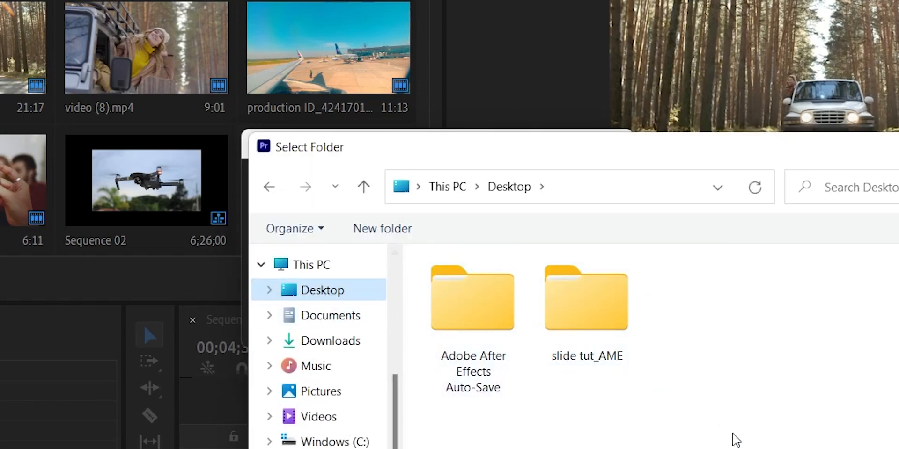
key("Return")
left_click(487, 322)
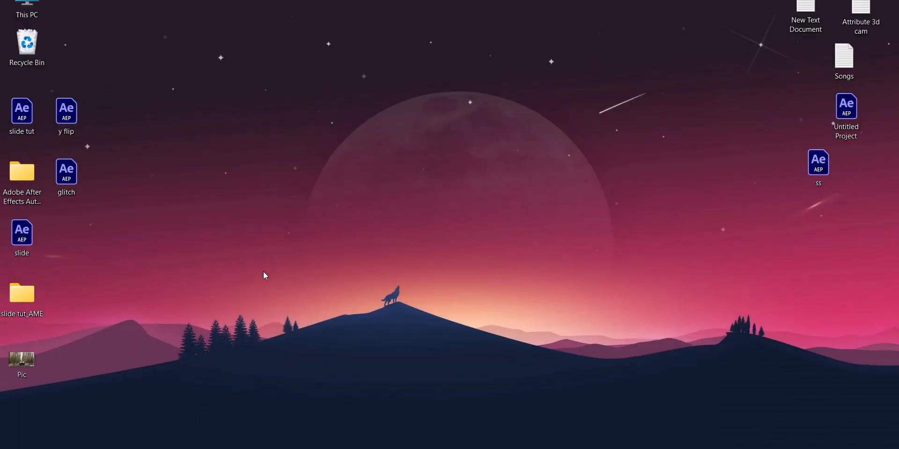
- View the exported Pic image on the desktop and check for it in the AE Camera P1 project
double_click(32, 364)
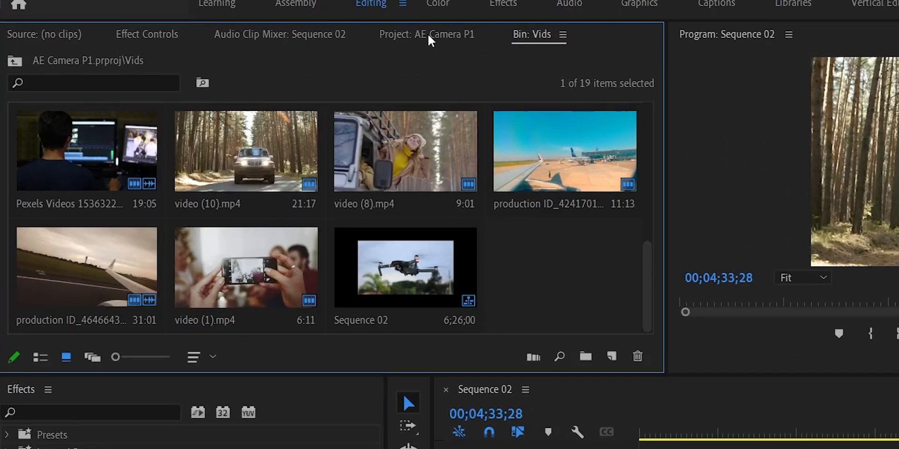
left_click(427, 33)
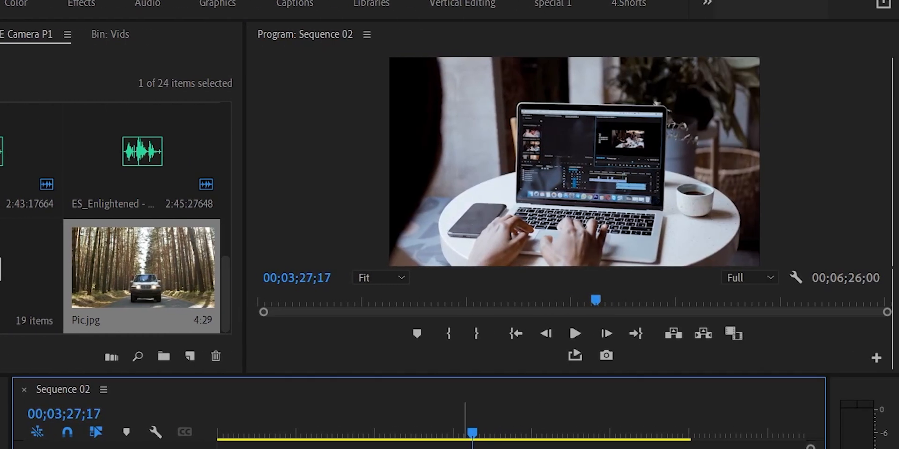
- Open the Export Frame settings for the laptop frame from the Program monitor and cancel them
left_click(605, 357)
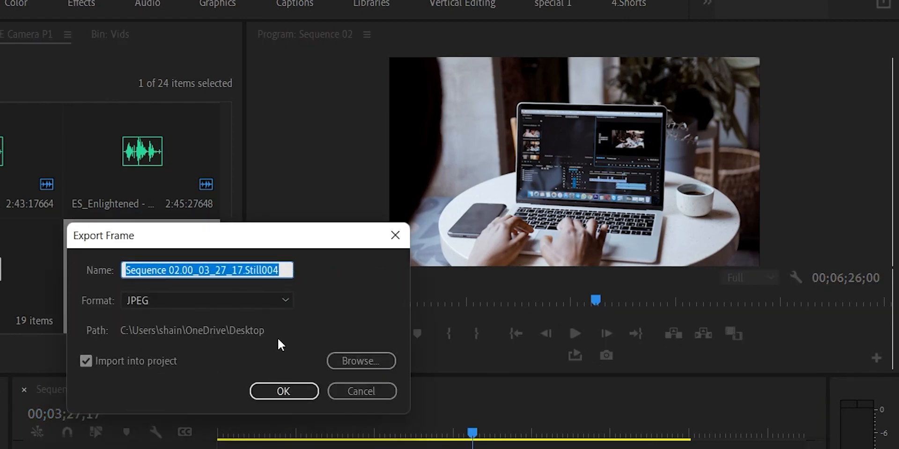
left_click(361, 391)
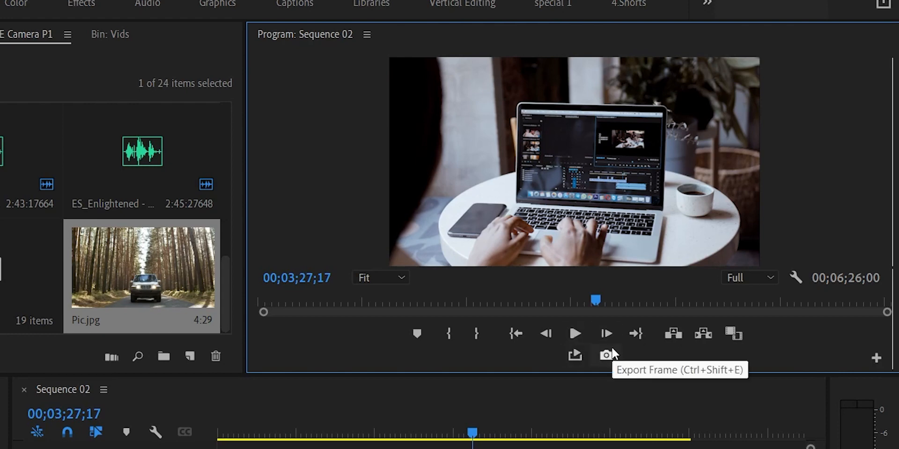
- Place the Export Frame control among the Program monitor's playback controls using the Button Editor
left_click(876, 360)
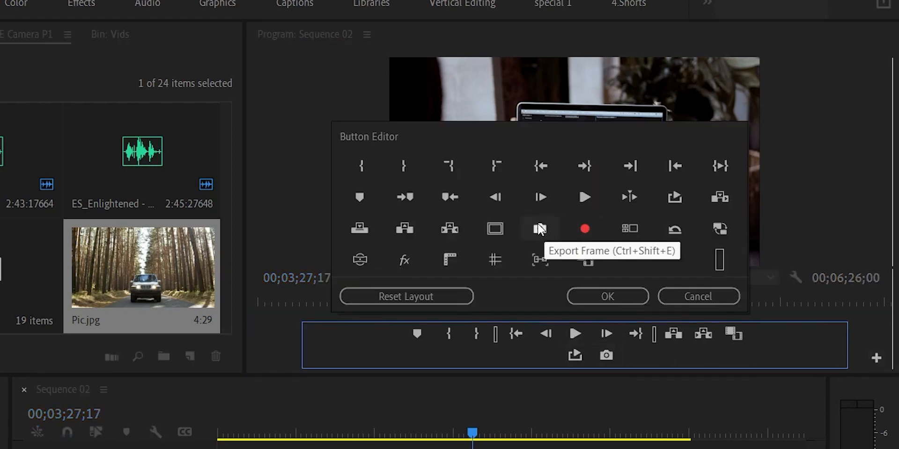
left_click_drag(616, 273, 638, 351)
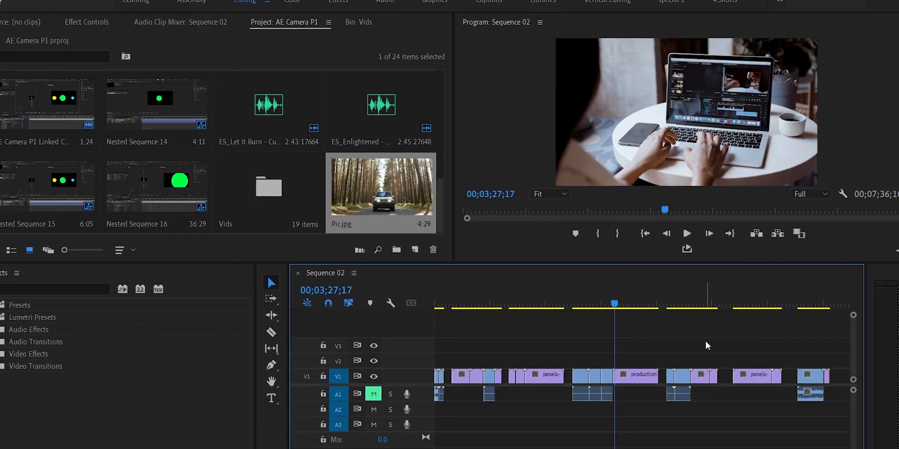
- Ripple delete the first empty gap on V1, and close the remaining gaps across Sequence 02
right_click(450, 374)
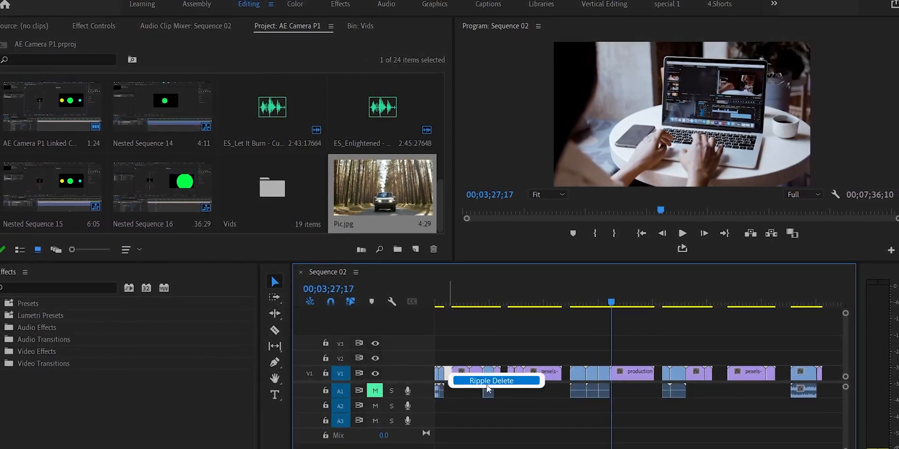
left_click(487, 381)
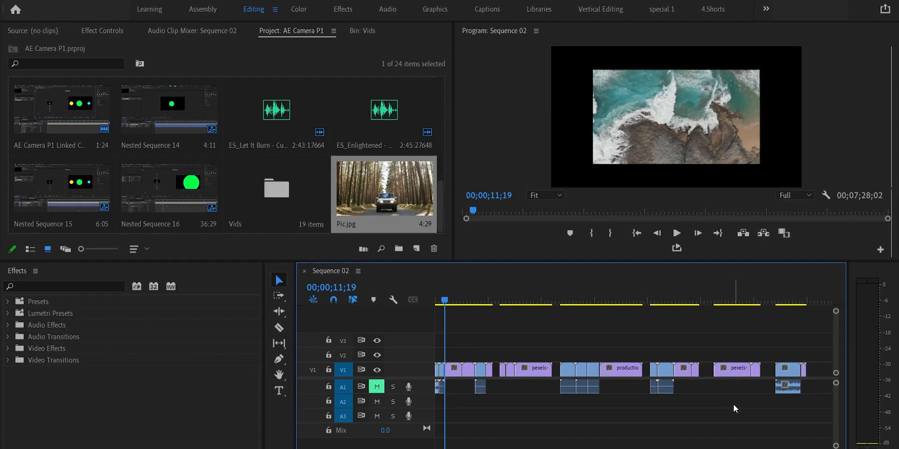
left_click(80, 12)
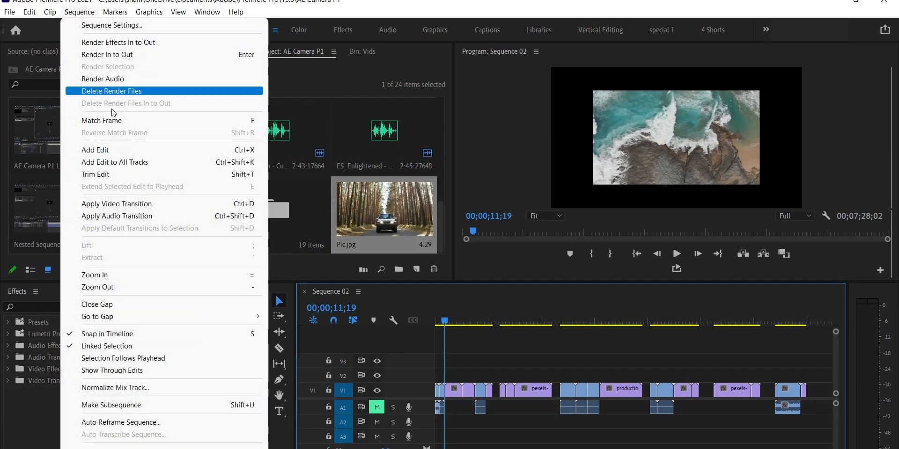
left_click(136, 305)
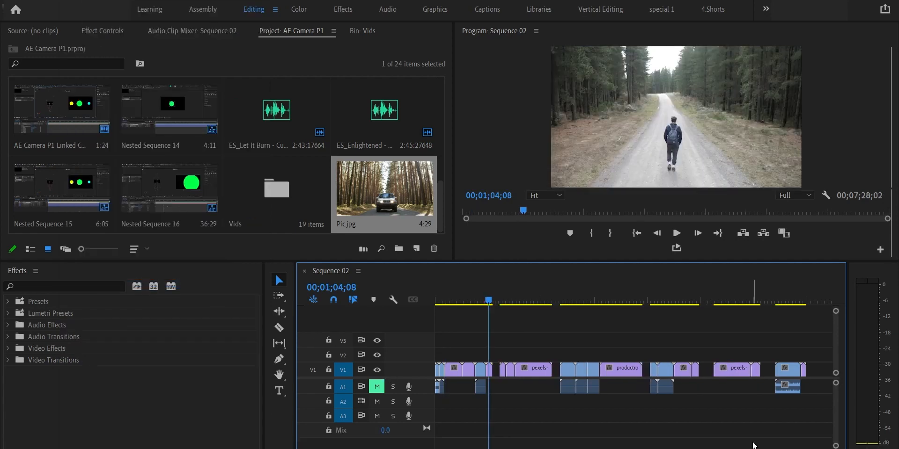
- Mark an In-to-Out range from within the first pexels clip to 00;04;54;12 and close the gaps inside it
left_click_drag(753, 443, 561, 335)
left_click_drag(488, 301, 681, 309)
key("i")
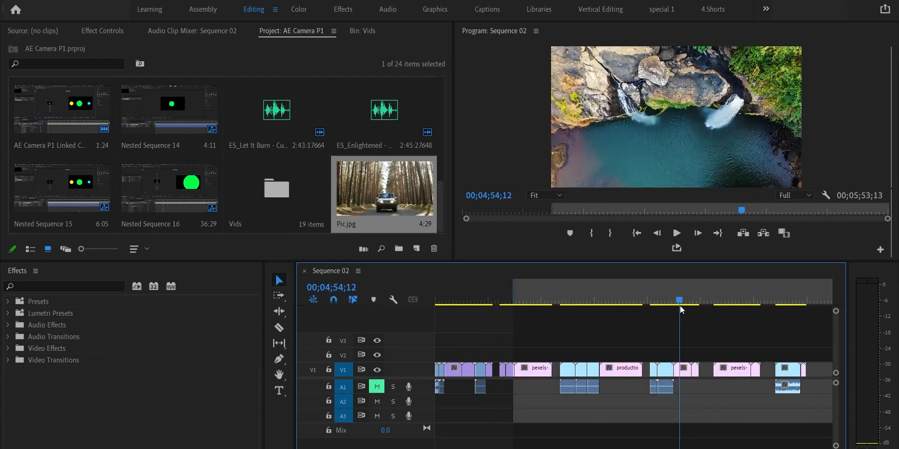
key("o")
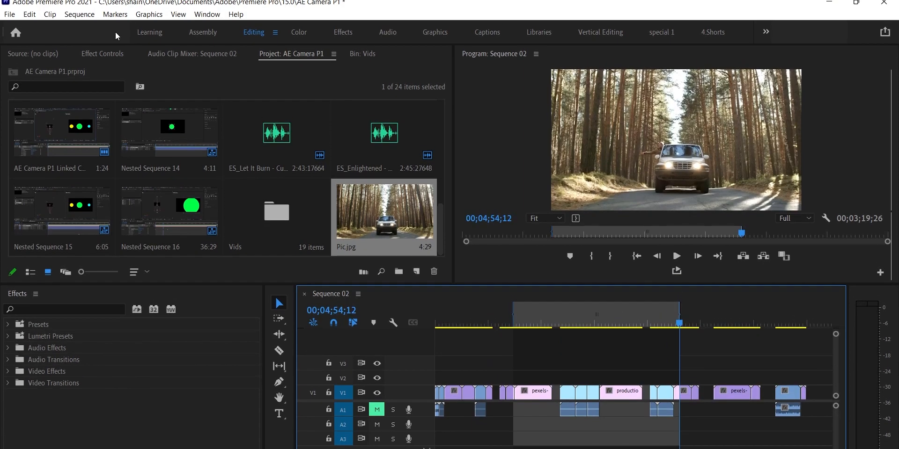
left_click(80, 14)
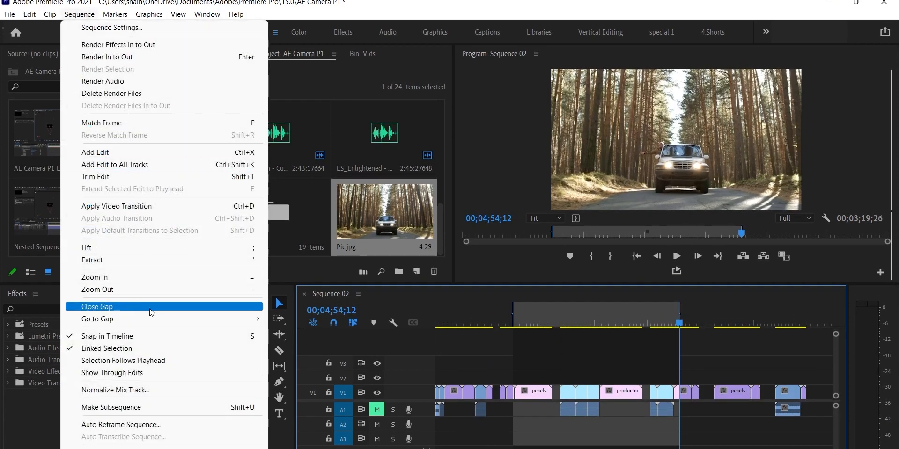
left_click(150, 308)
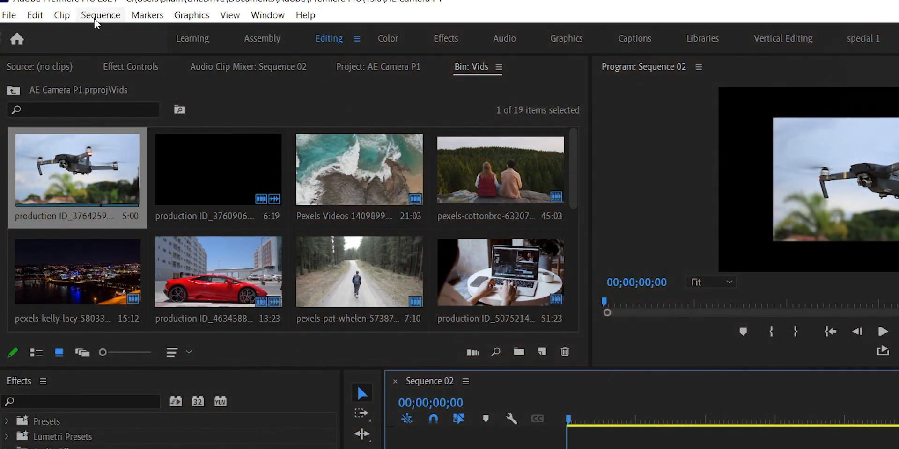
- Check the frame size of Sequence 02 in Sequence Settings and close the settings unchanged
left_click(95, 18)
left_click(104, 33)
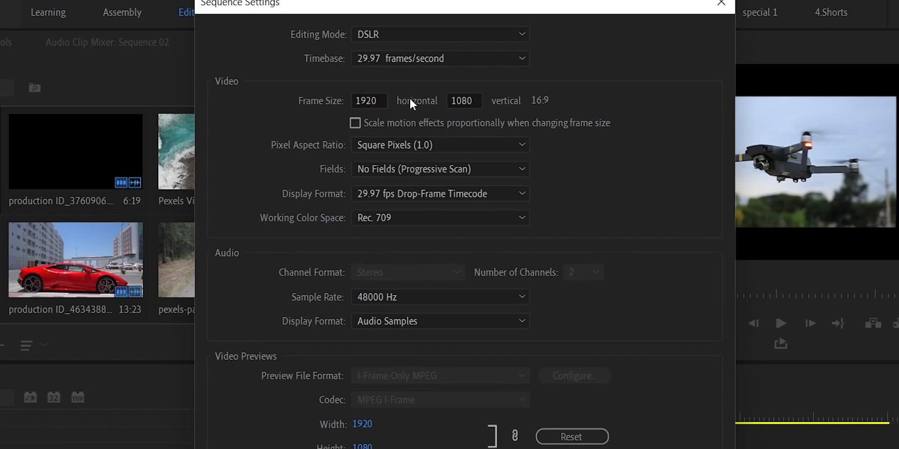
key("Escape")
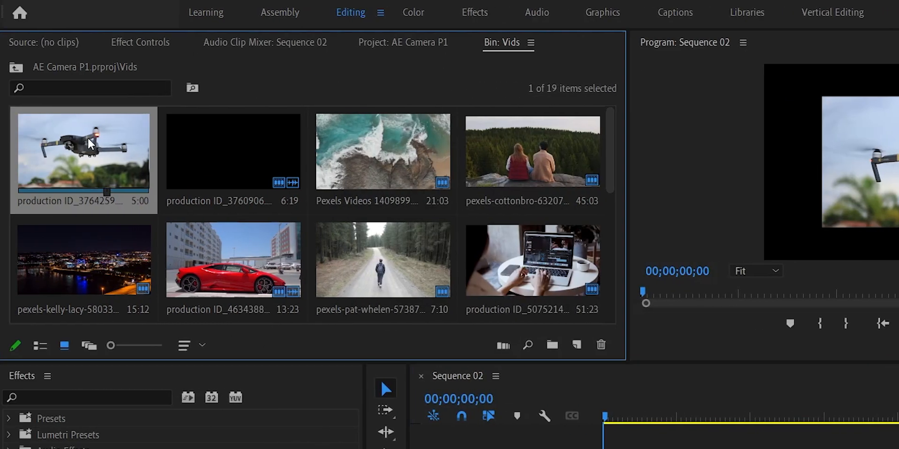
- Check the image size in the file properties of the drone clip production ID_3764259 in the Vids bin
right_click(24, 143)
left_click(74, 178)
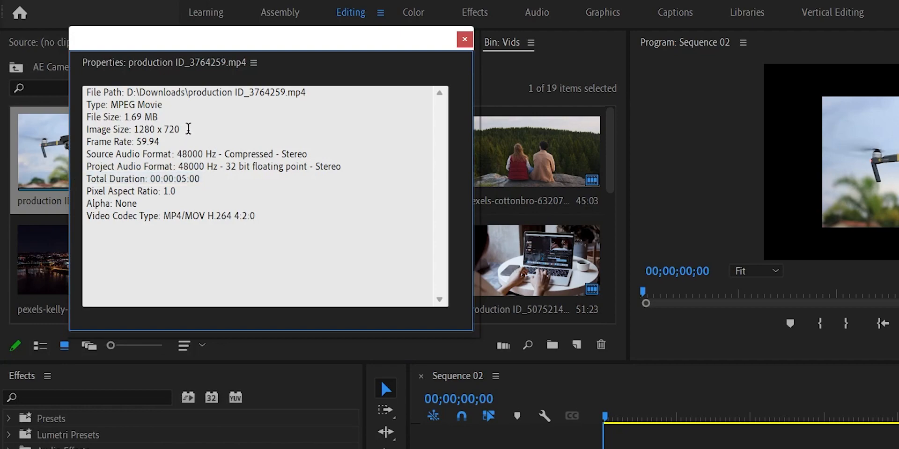
left_click_drag(189, 129, 133, 130)
left_click(464, 39)
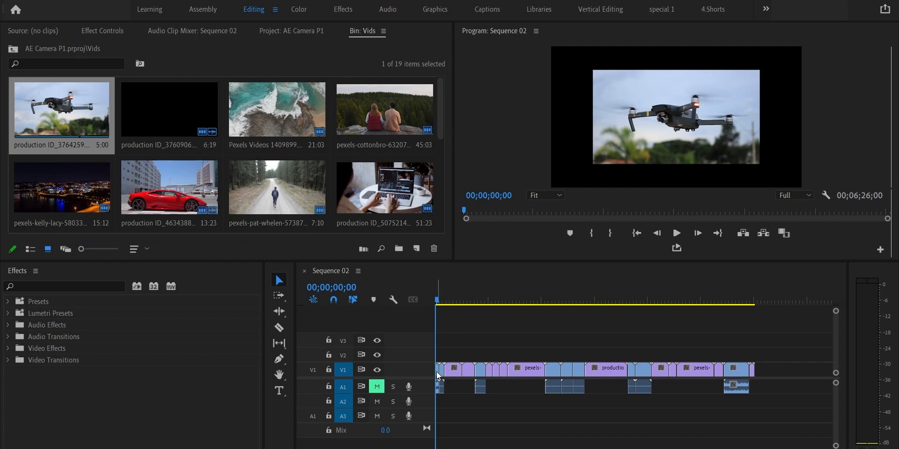
- Scale the opening drone clip on V1 to 97, and fill the frame with it using Set to Frame Size
left_click(440, 345)
left_click(111, 33)
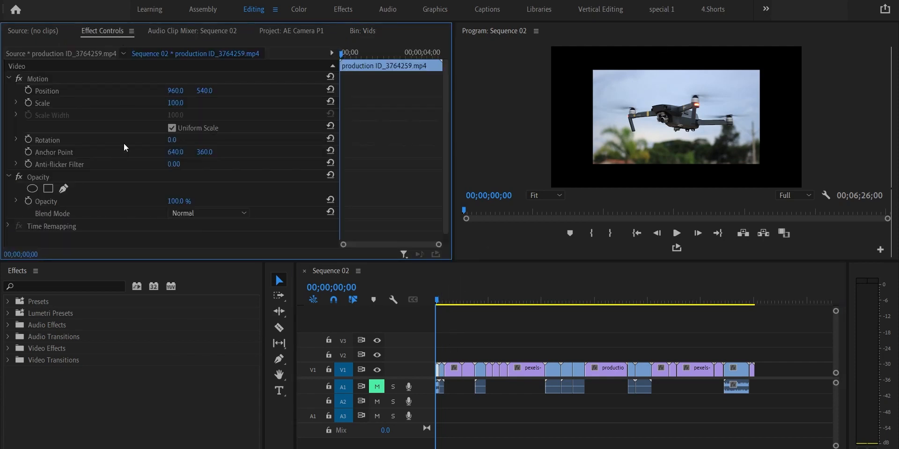
mouse_move(180, 106)
left_mouse_down()
mouse_move(202, 105)
mouse_move(177, 106)
left_mouse_up()
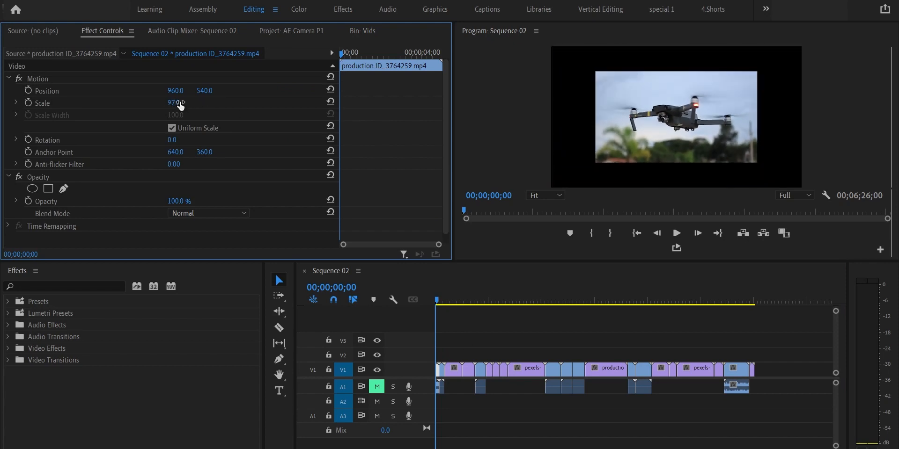
right_click(438, 373)
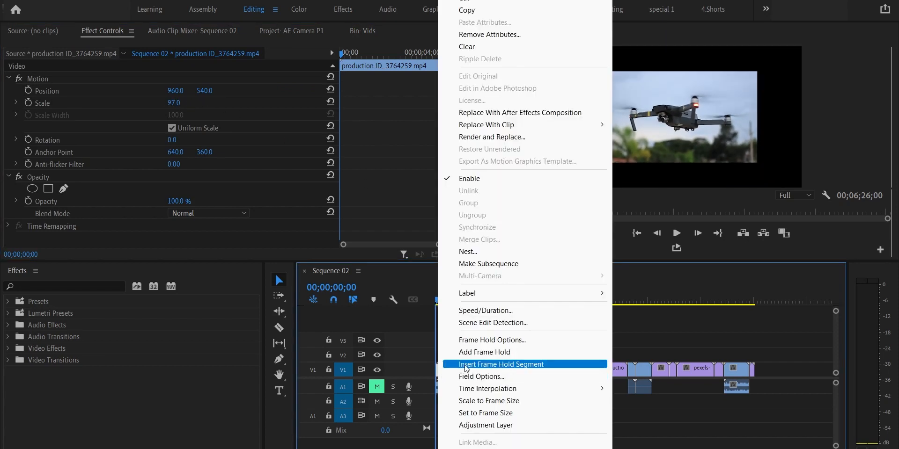
left_click(510, 418)
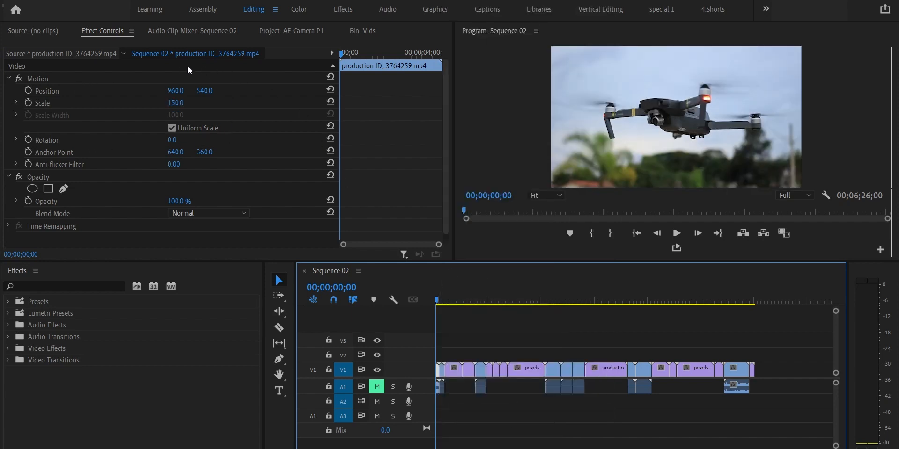
- Apply Set to Frame Size to the ocean clip Pexels Videos 1409899 around 00;00;16;07 on V1
key("Down")
key("Down")
key("Down")
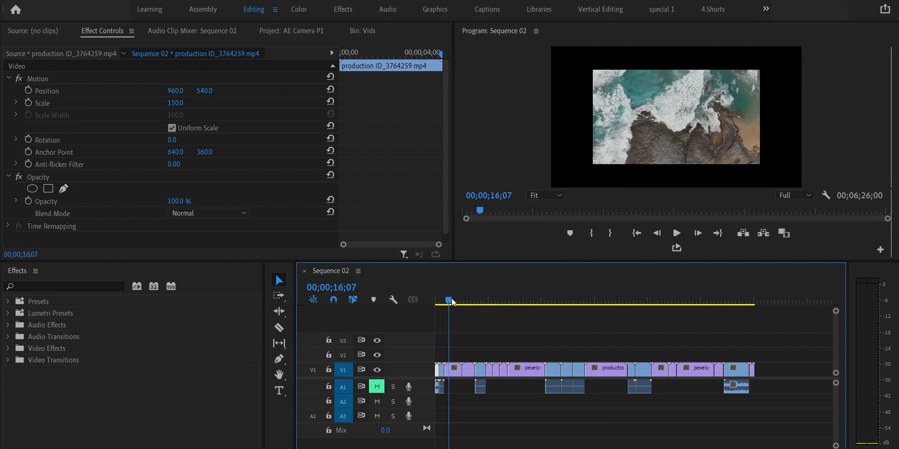
left_click(452, 374)
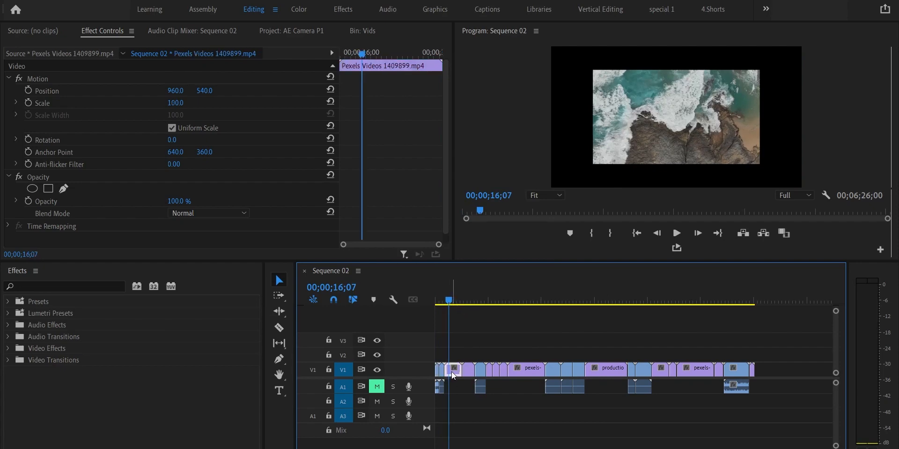
right_click(452, 375)
left_click(499, 413)
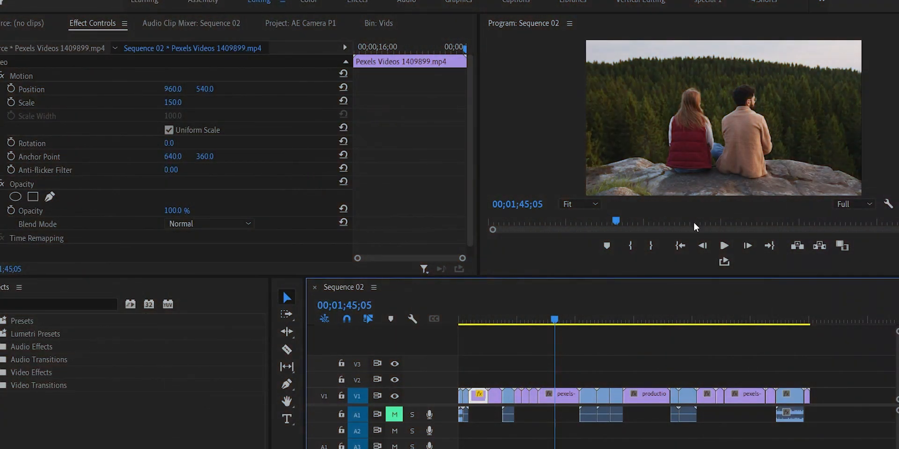
- Add Scale and Rotation keyframes to the pexels-cottonbro-6320764 clip and move them to the clip's start
left_click(564, 397)
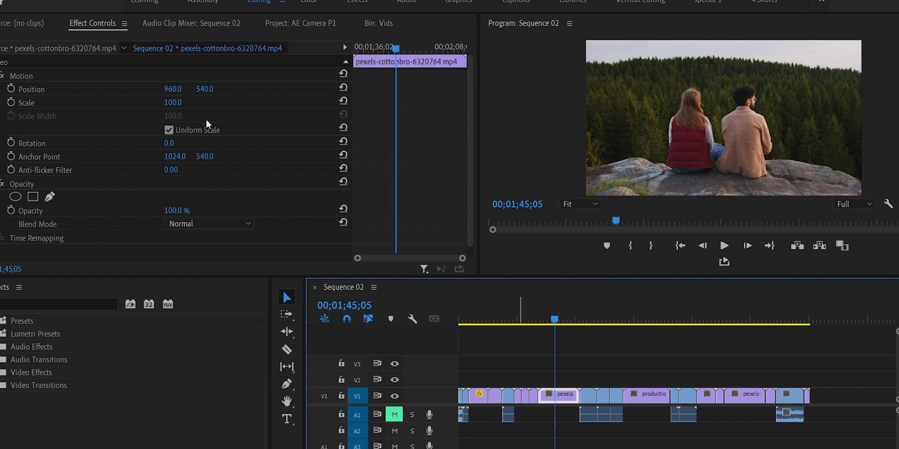
left_click(12, 104)
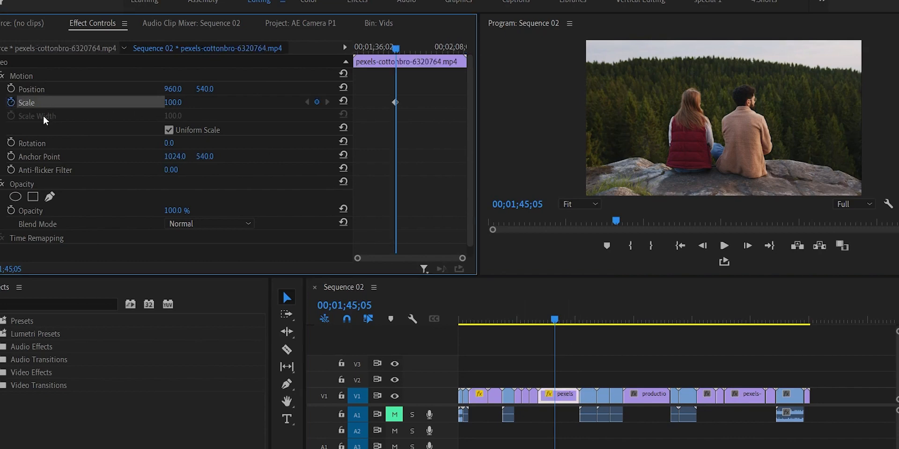
left_click(11, 143)
left_click_drag(413, 168, 368, 64)
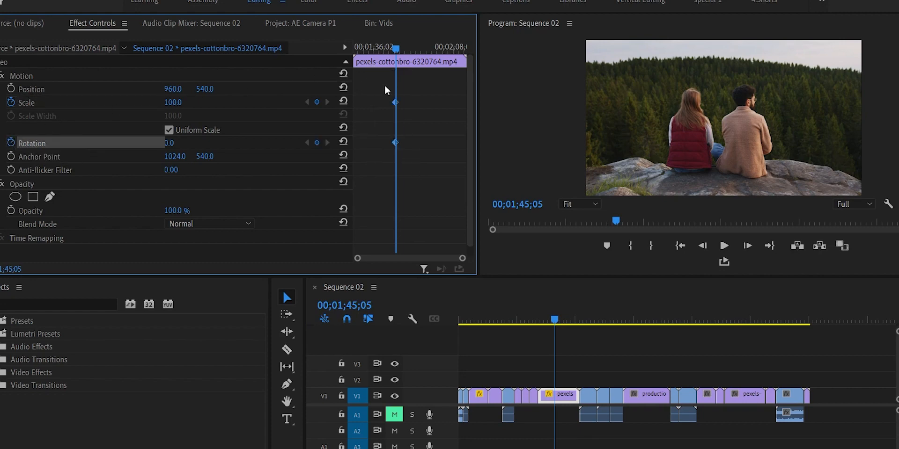
- Keyframe the pexels-cottonbro clip's Rotation at 19° and Scale at 183, and move both keyframes to the clip's end
left_click_drag(180, 143, 188, 143)
left_click_drag(174, 104, 197, 104)
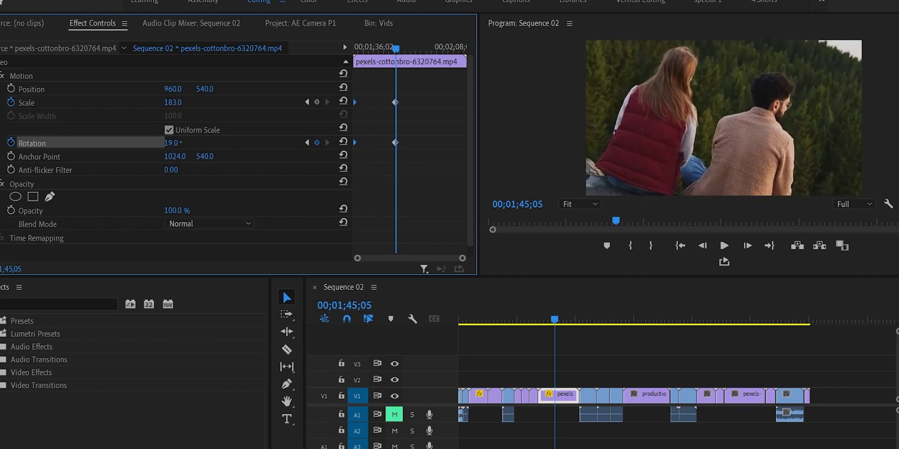
left_click_drag(433, 165, 482, 109)
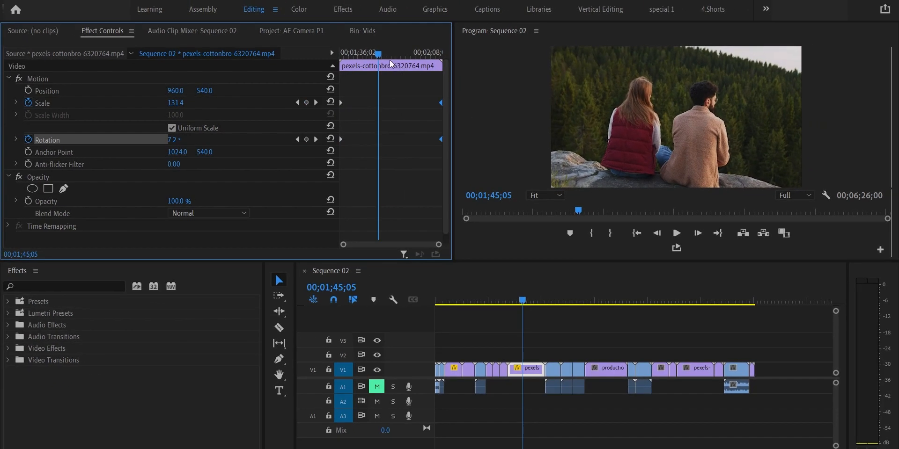
- Play back the scale and rotation animation on the pexels-cottonbro clip
left_click(541, 315)
key("space")
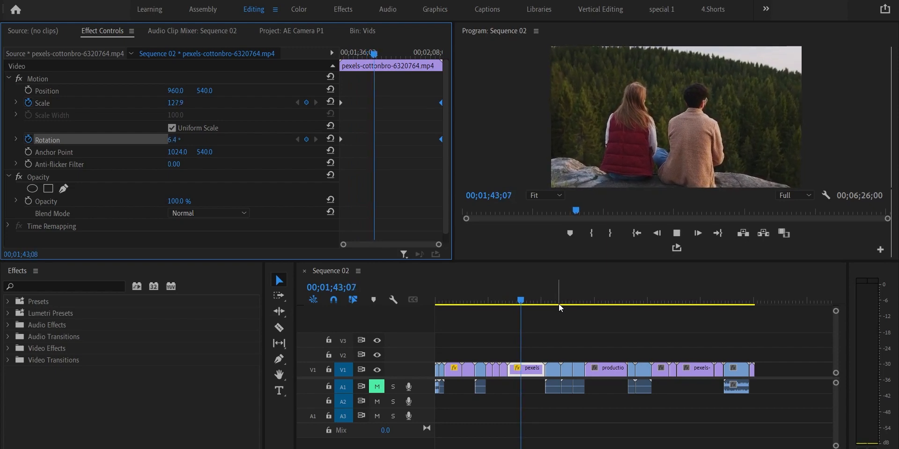
key("space")
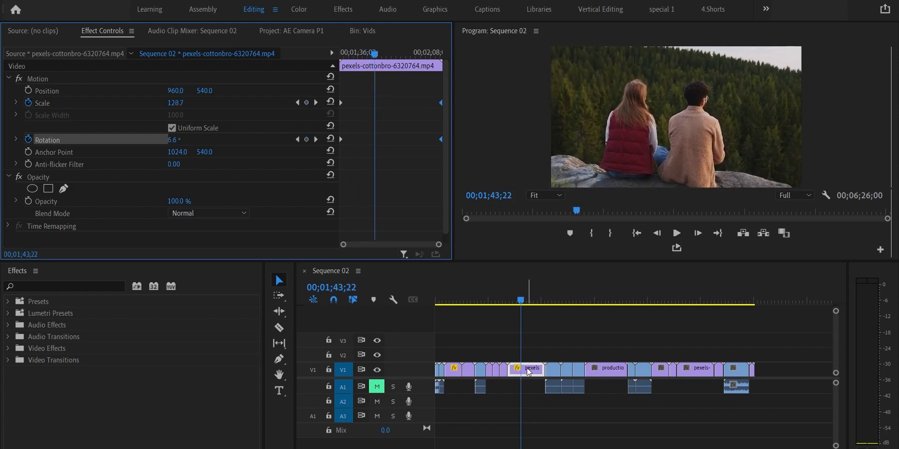
- Copy the pexels-cottonbro clip and paste its Motion, Opacity and Time Remapping attributes onto the following clip, production ID_4199353, with Scale Attribute Times enabled
right_click(531, 372)
left_click(579, 10)
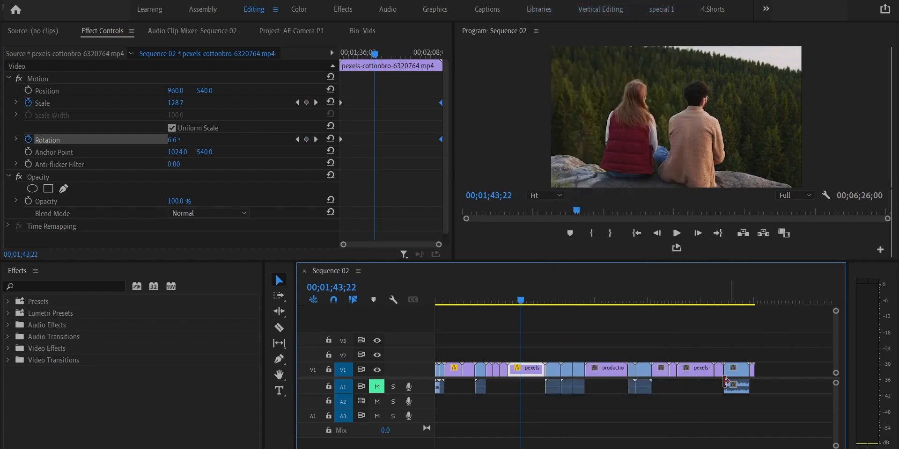
left_click(554, 372)
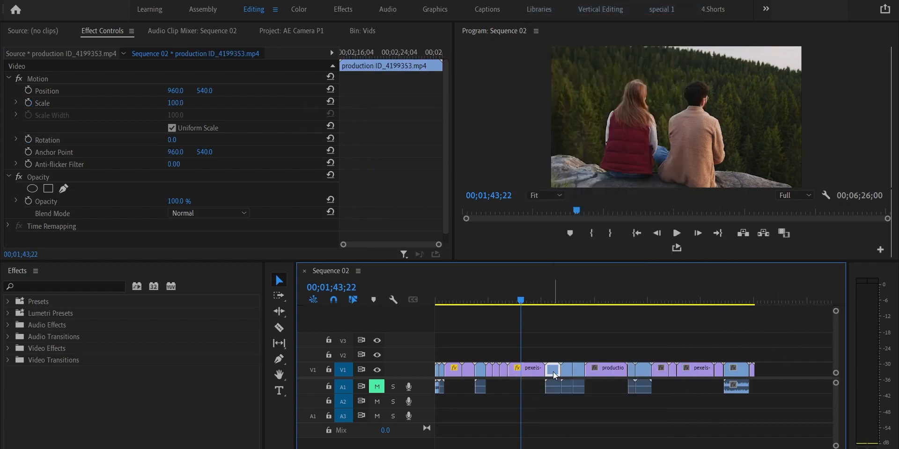
right_click(554, 373)
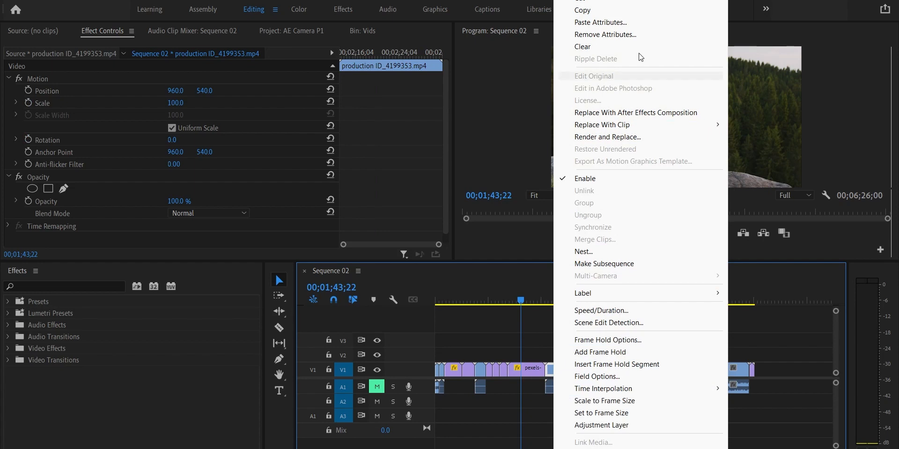
left_click(615, 26)
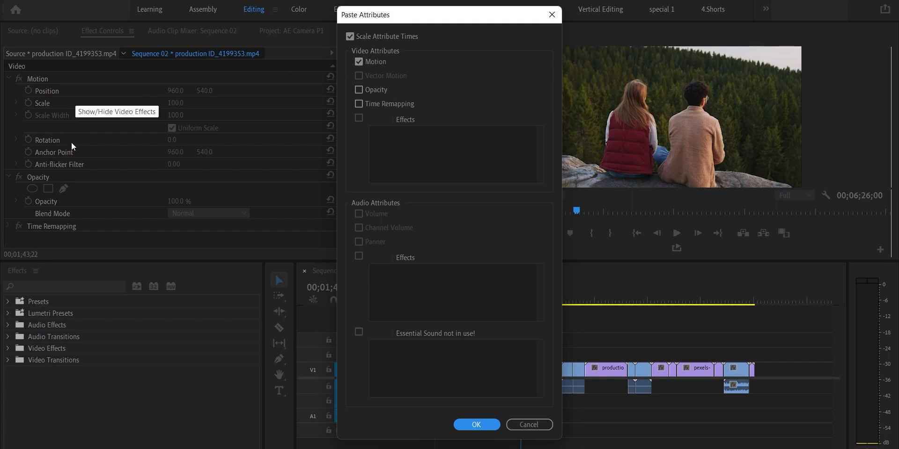
left_click(361, 93)
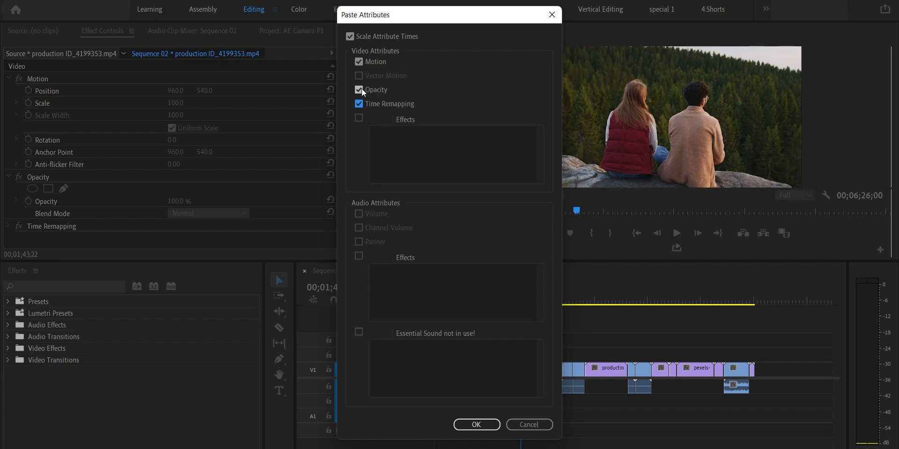
left_click(476, 424)
- Preview the pasted keyframe animation on the production ID_4199353 clip in the timeline
left_click(555, 372)
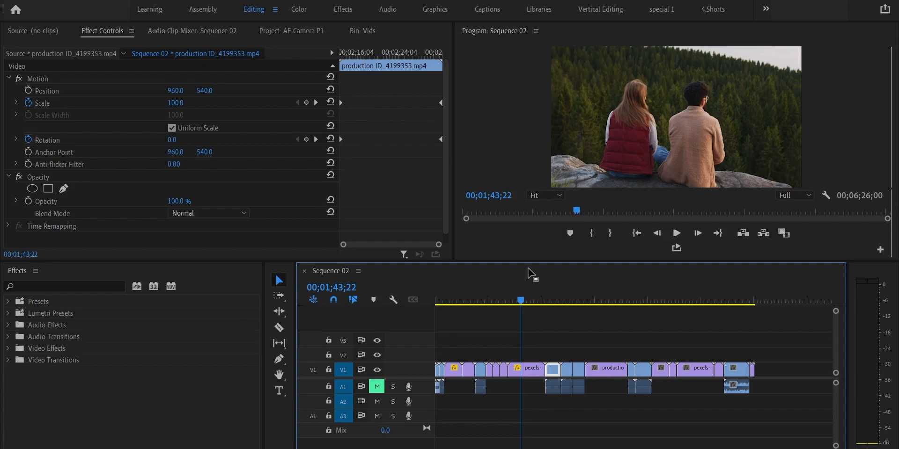
left_click_drag(521, 297, 557, 296)
key("space")
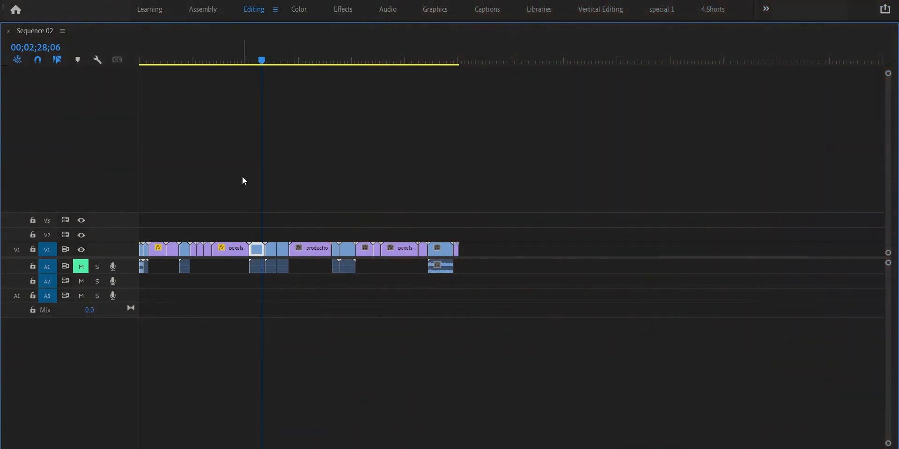
- Add one video track above V3 in Sequence 02
right_click(119, 220)
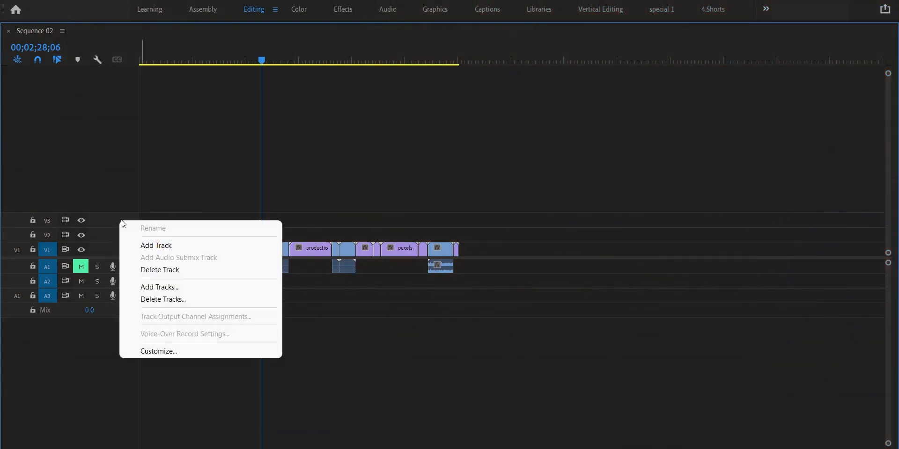
left_click(164, 241)
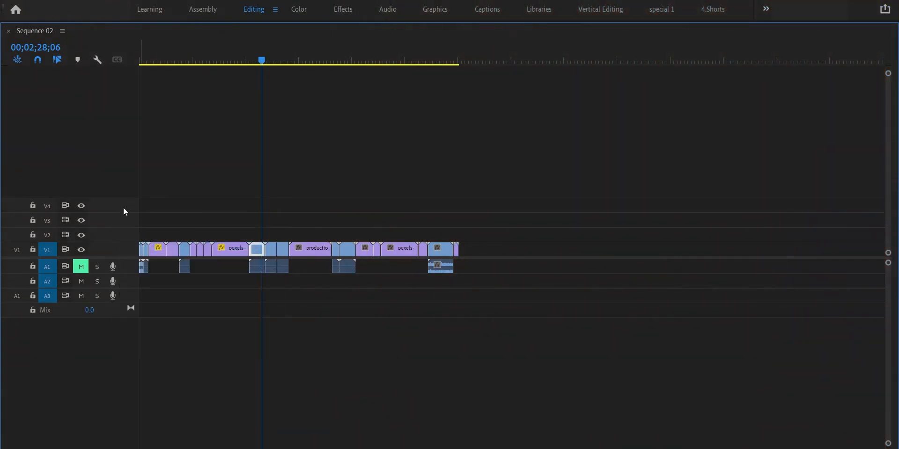
- Try adding three video tracks after Video 4 and three audio tracks after Audio 3, and undo the track additions
right_click(124, 208)
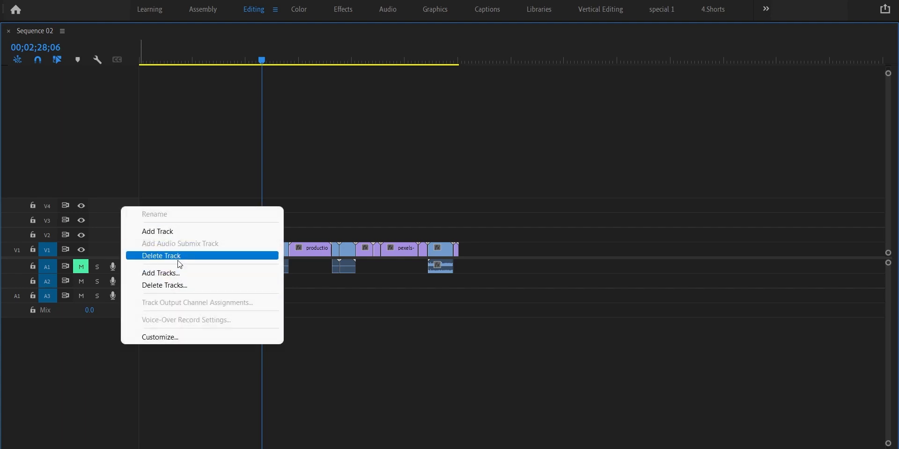
left_click(171, 273)
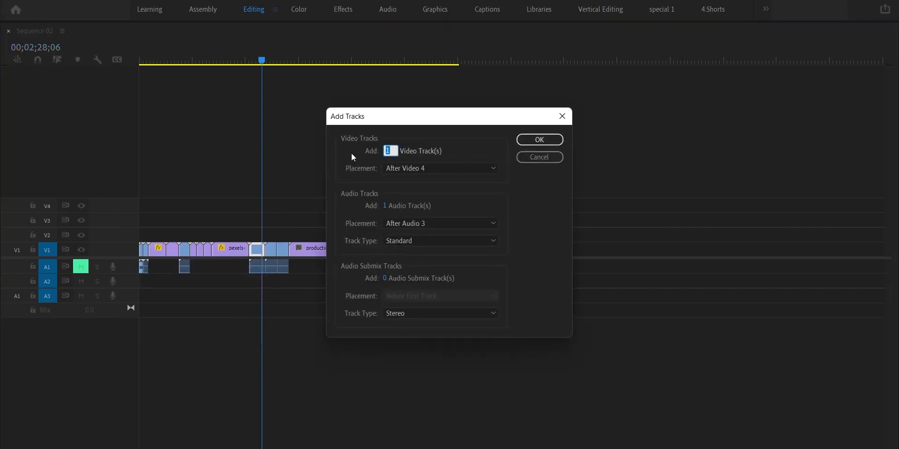
type("3")
left_click(385, 207)
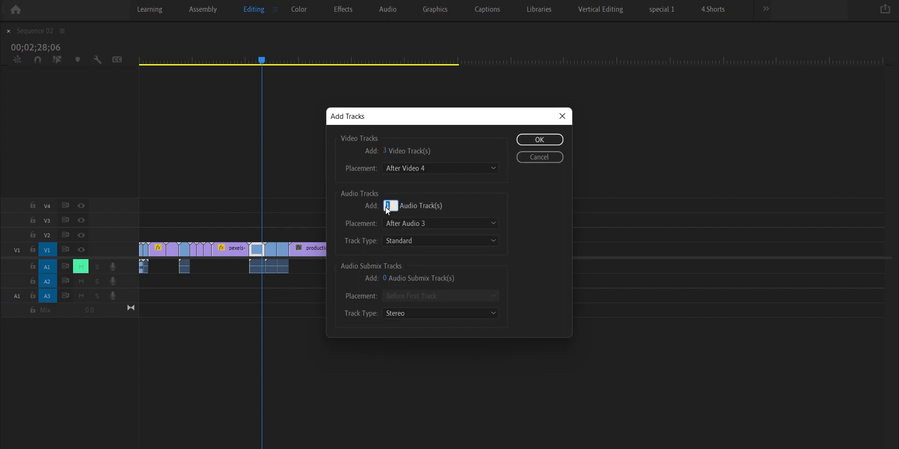
type("3")
left_click(526, 141)
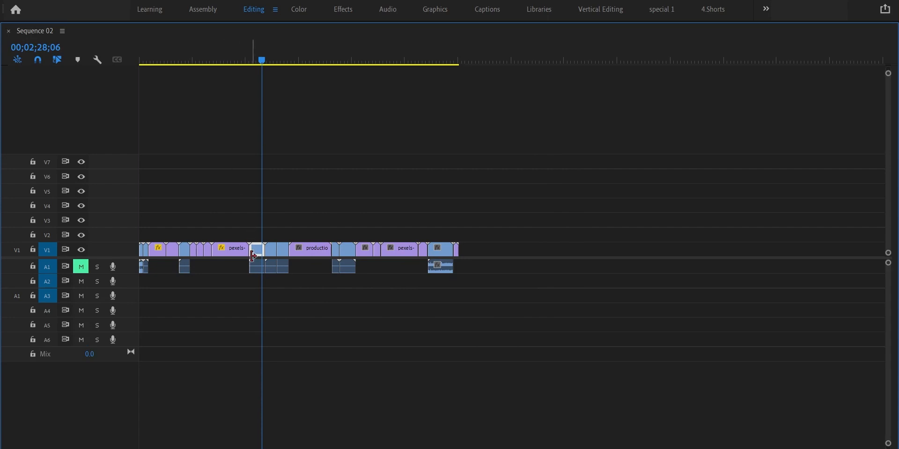
key("ctrl+z")
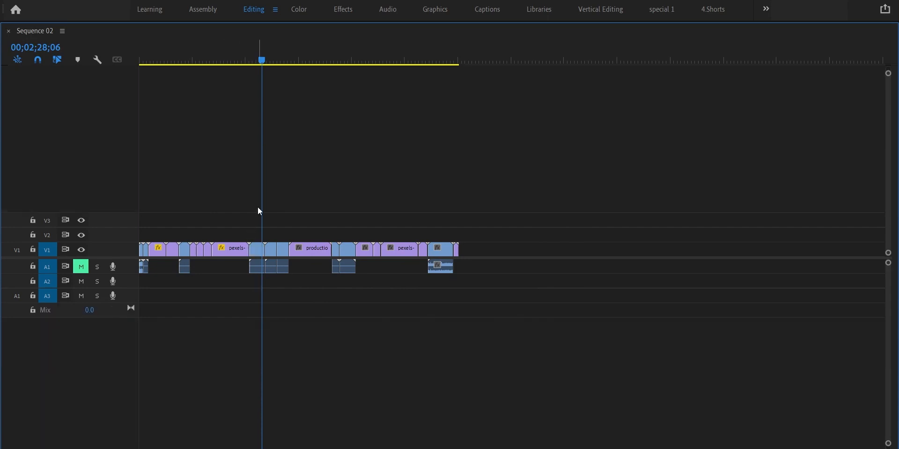
- Move the pexels-cottonbro clip from V1 up one track at a time to V13
left_click(241, 252)
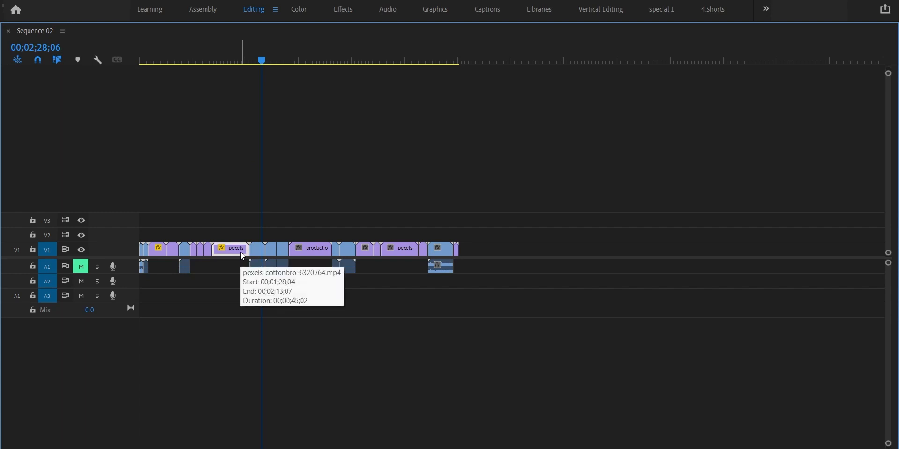
key("alt+Up")
key("alt+Up")
key("alt+Up")
key("alt+Up")
key("alt+Up")
key("alt+Up")
key("alt+Up")
key("alt+Up")
key("alt+Up")
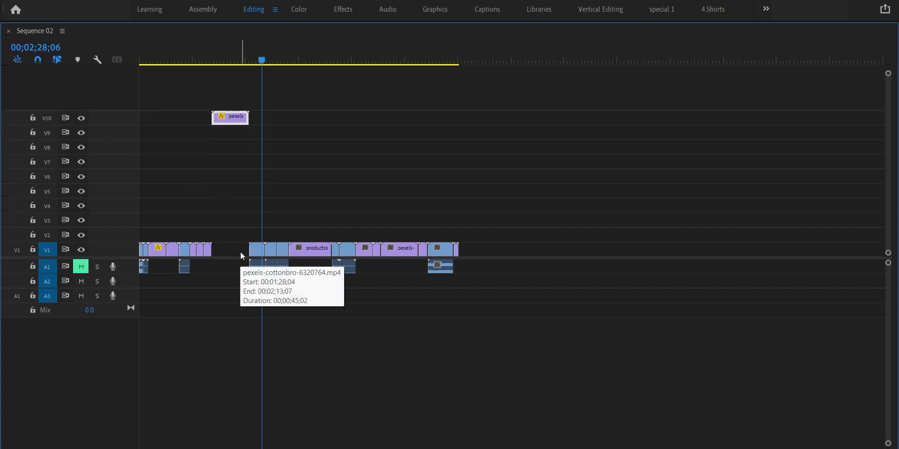
key("alt+Up")
key("alt+Up")
key("alt+Up")
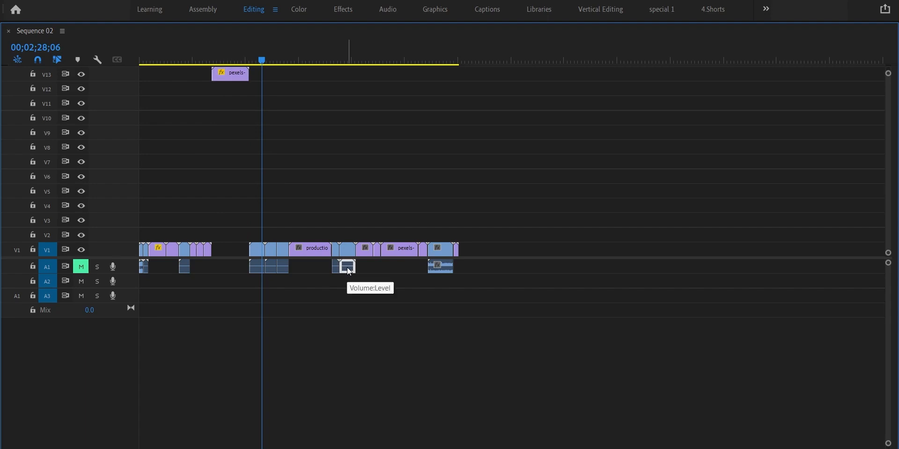
- Move the selected audio clip from A1 down one track at a time, past A6
key("alt+Down")
key("alt+Down")
key("alt+Down")
key("alt+Down")
key("alt+Down")
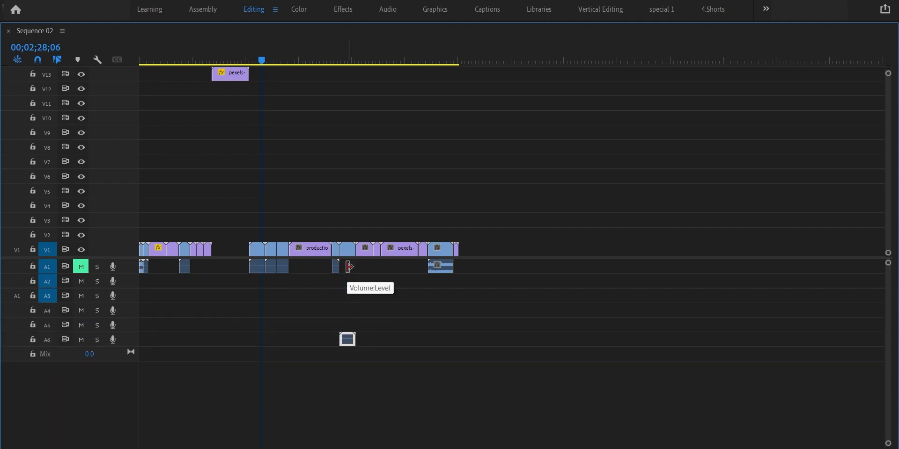
key("alt+Down")
key("alt+Down")
key("alt+Down")
key("alt+Down")
key("alt+Down")
key("alt+Down")
key("alt+Down")
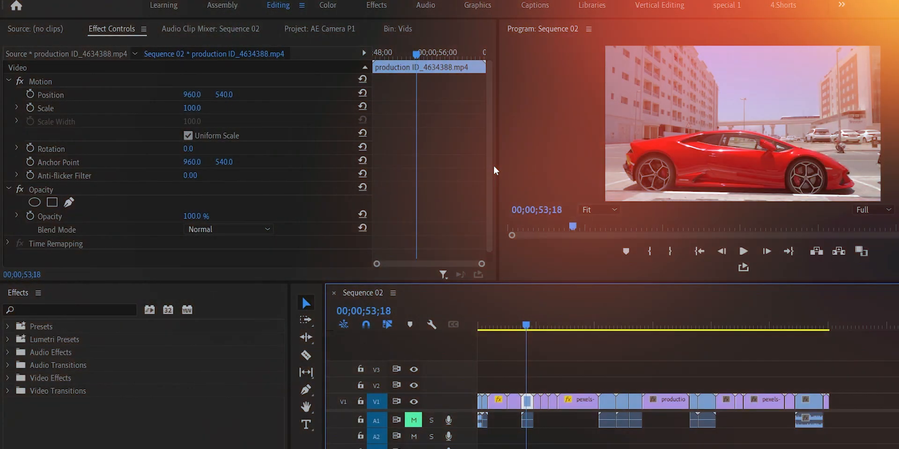
- Animate the Scale of the production ID_4634388 clip with keyframes from 100 to 207 and play back the zoom
left_click(30, 107)
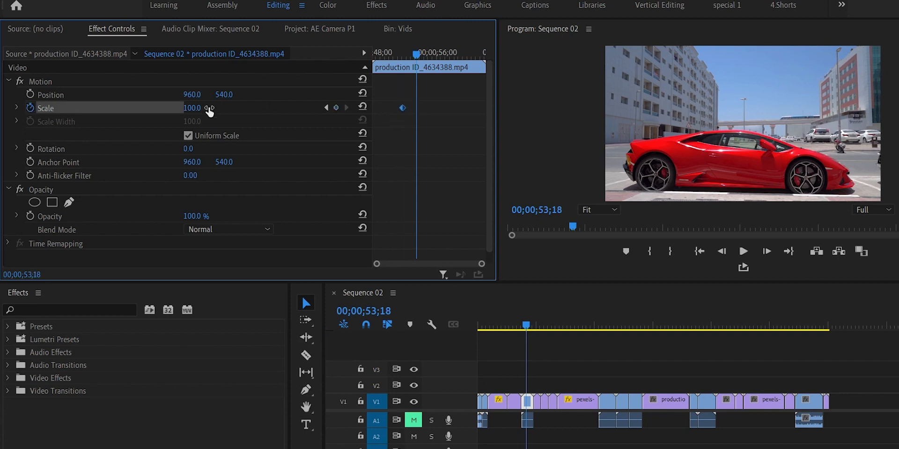
left_click_drag(209, 110, 366, 70)
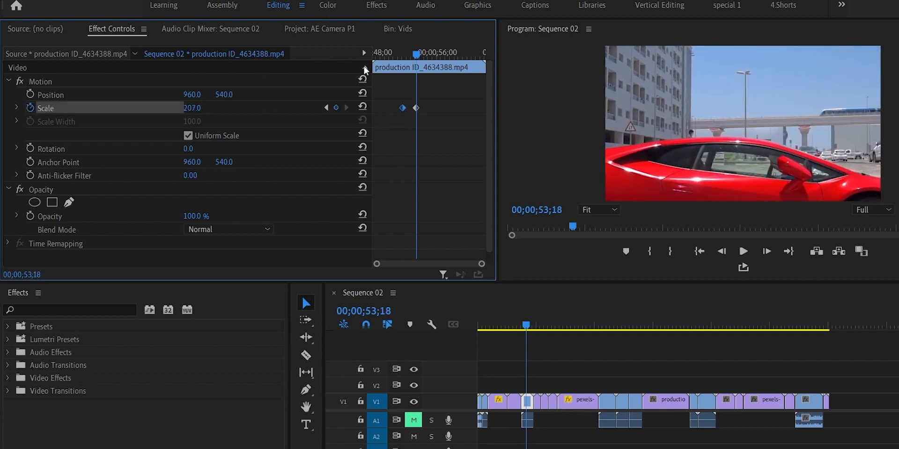
left_click(397, 53)
key("space")
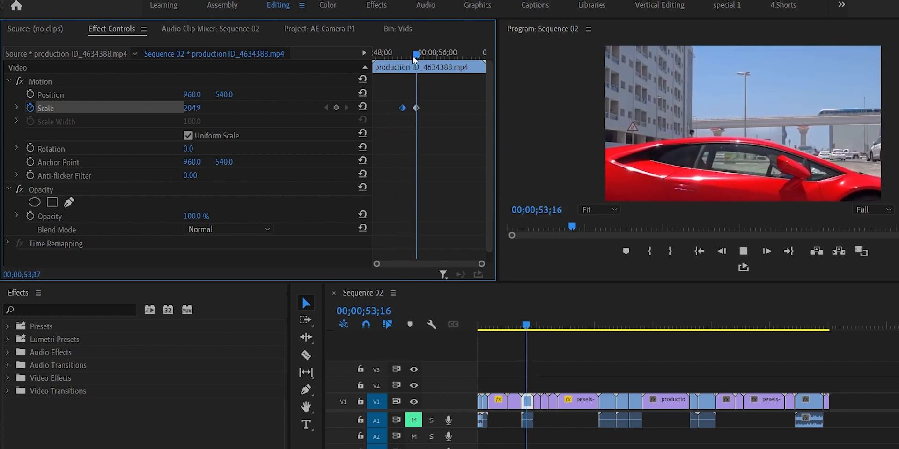
key("space")
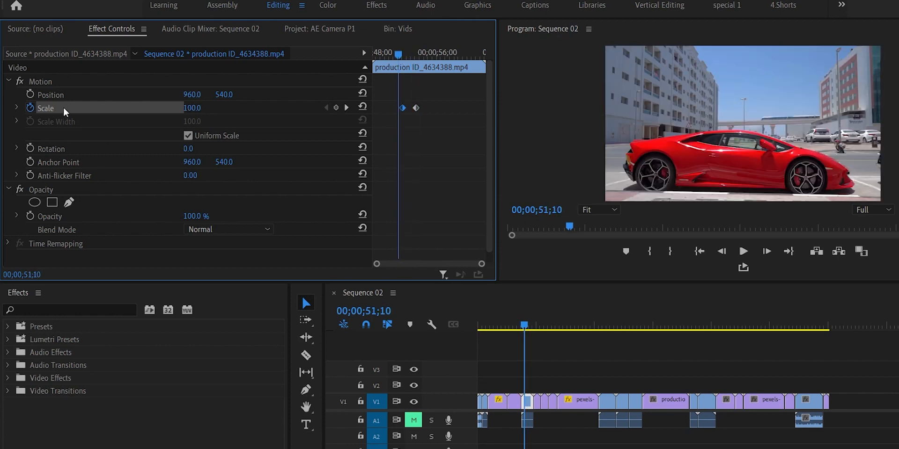
- Expand the Scale property's value and velocity graphs and play the linear zoom through both keyframes
left_click(17, 108)
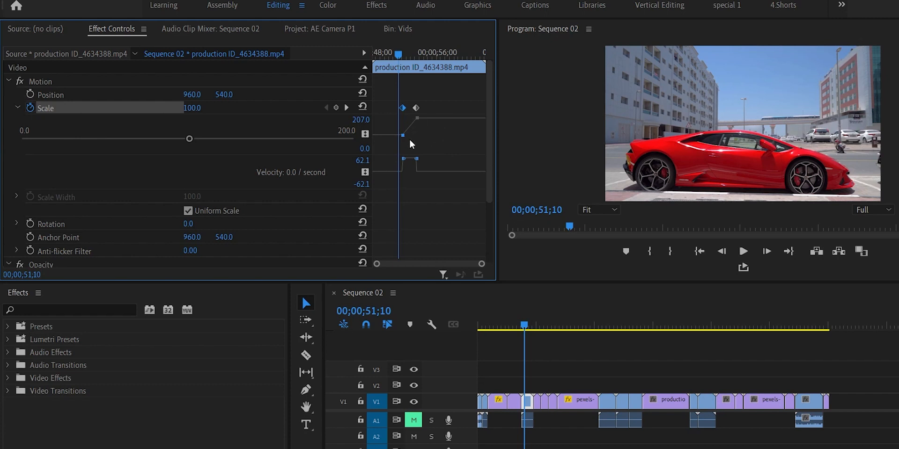
key("space")
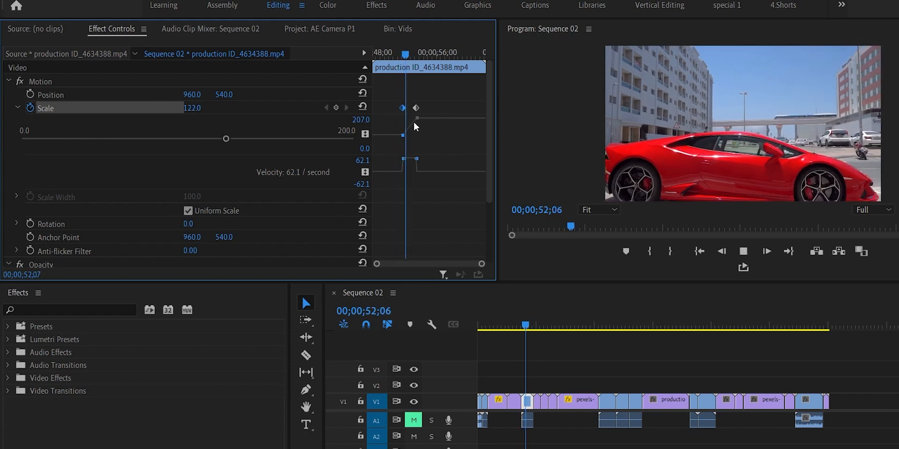
key("space")
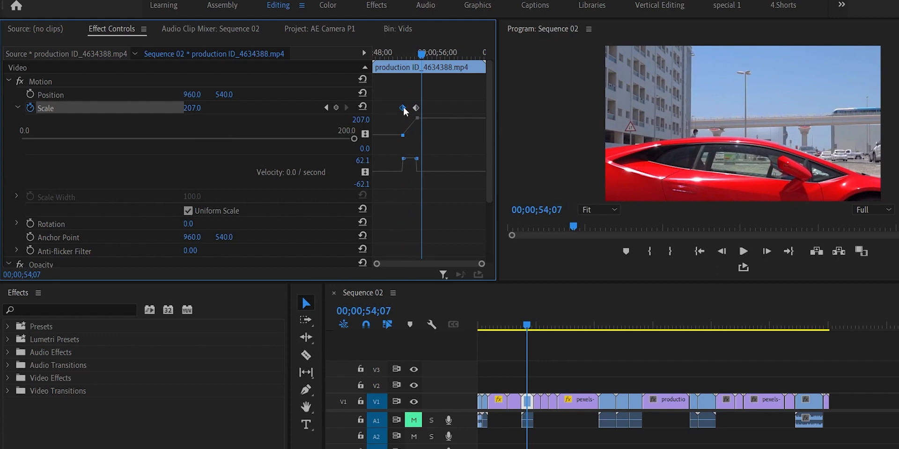
- Apply Ease Out to the first Scale keyframe and Ease In to the second, and play back the eased zoom
right_click(403, 108)
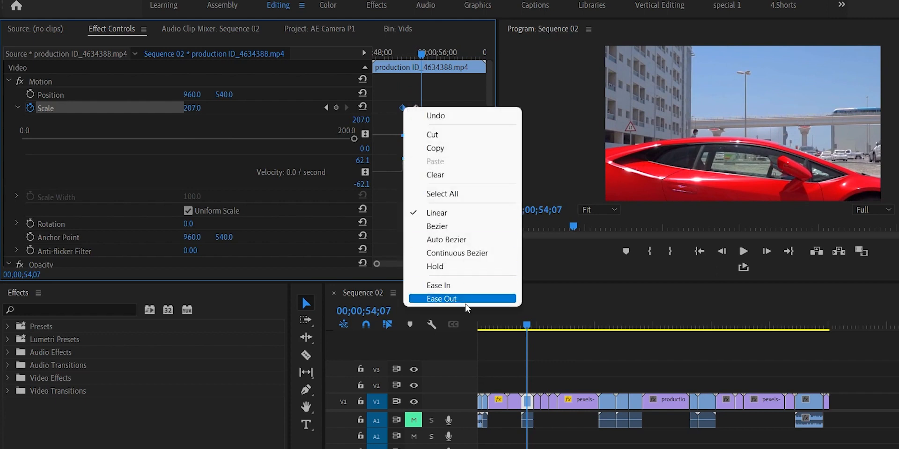
left_click(461, 300)
left_click(416, 109)
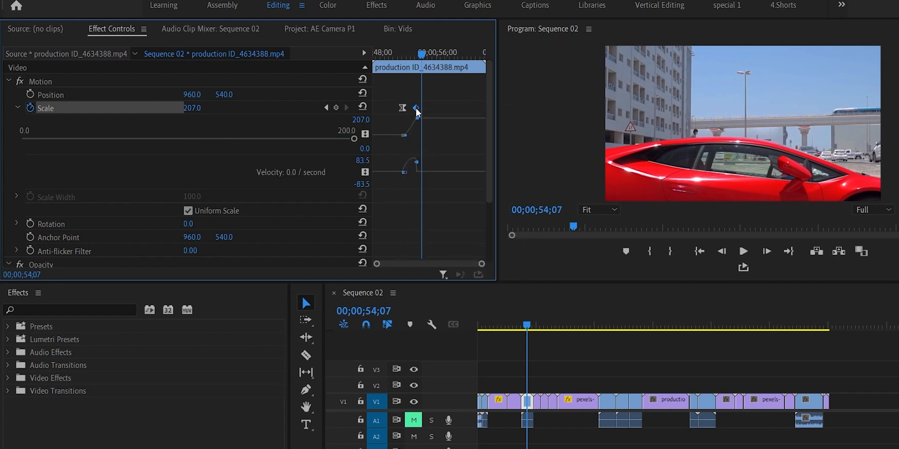
right_click(415, 110)
left_click(463, 288)
left_click_drag(423, 57, 399, 56)
key("space")
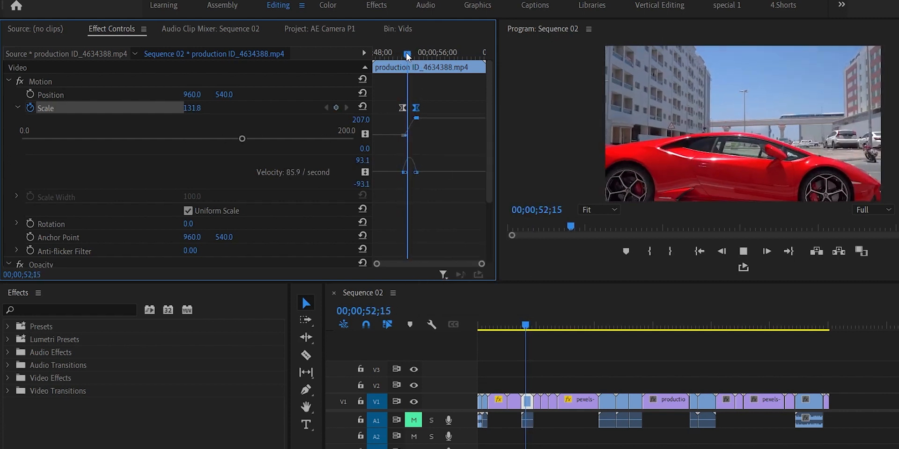
key("space")
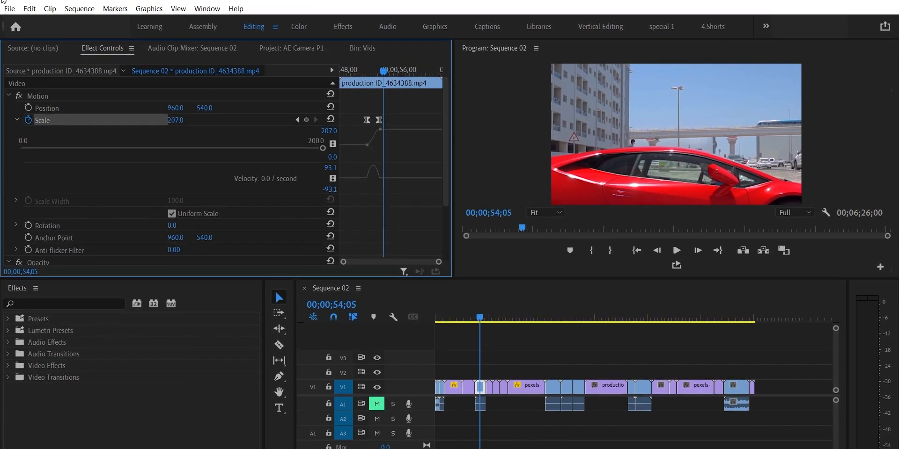
- Open the keyboard shortcut settings and search the commands for "ease in", down to the Effect Controls Panel group
left_click(29, 8)
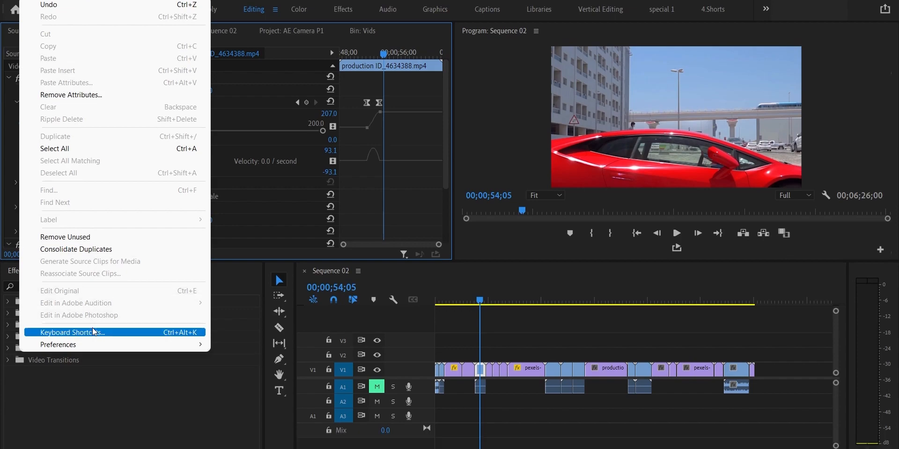
left_click(94, 333)
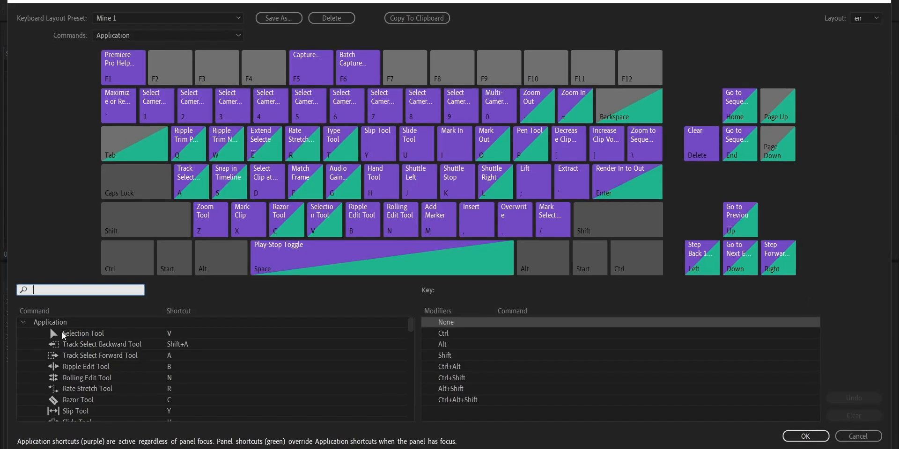
type("ease in")
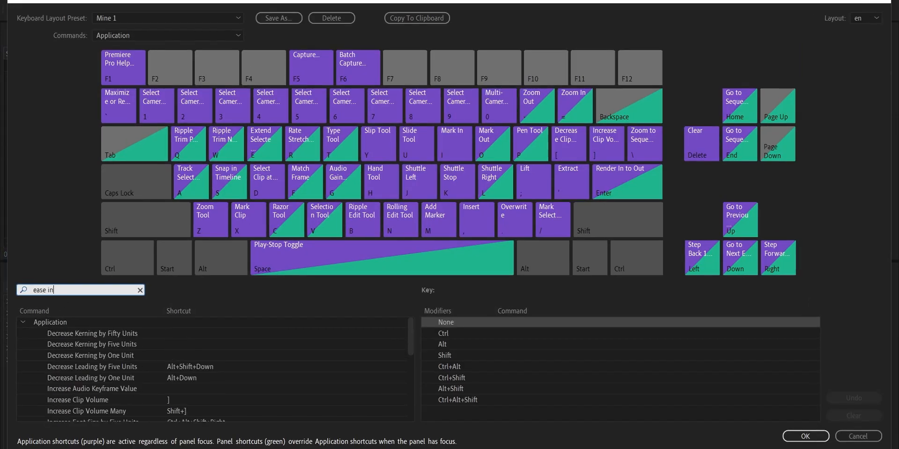
scroll(149, 372, "down", 3)
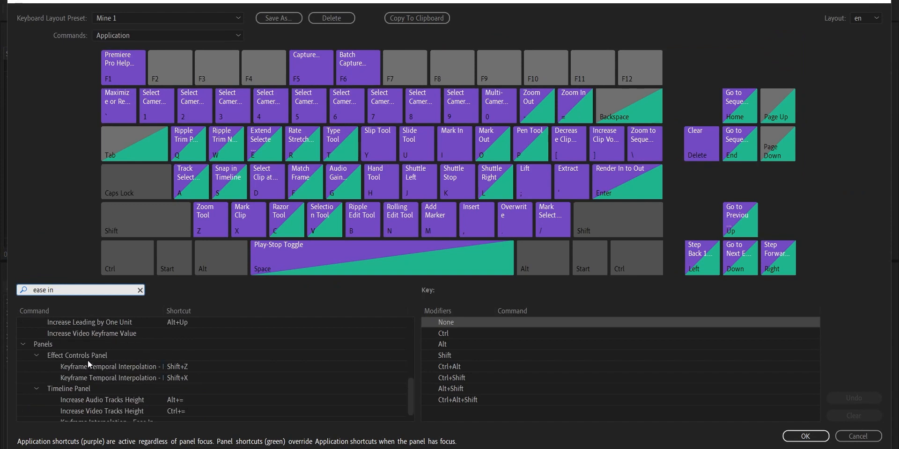
- Clear and reassign Shift+Z for the first Keyframe Temporal Interpolation command under Effect Controls Panel, and save the shortcuts
left_click(121, 367)
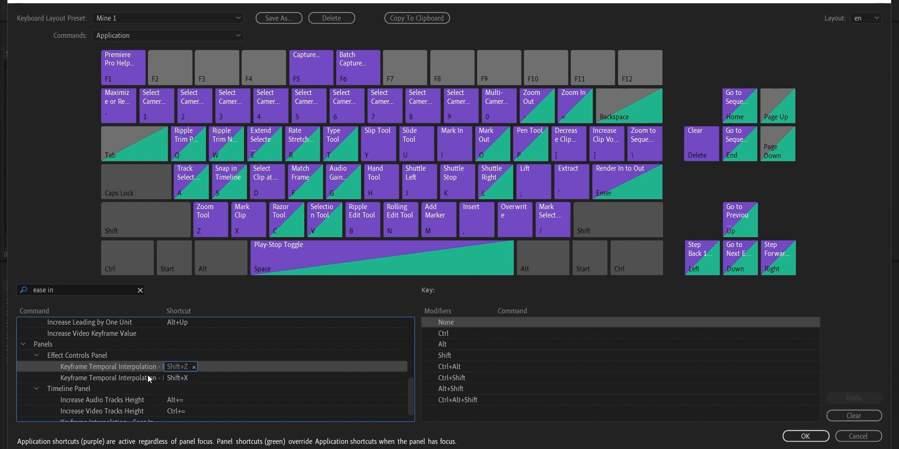
left_click(194, 368)
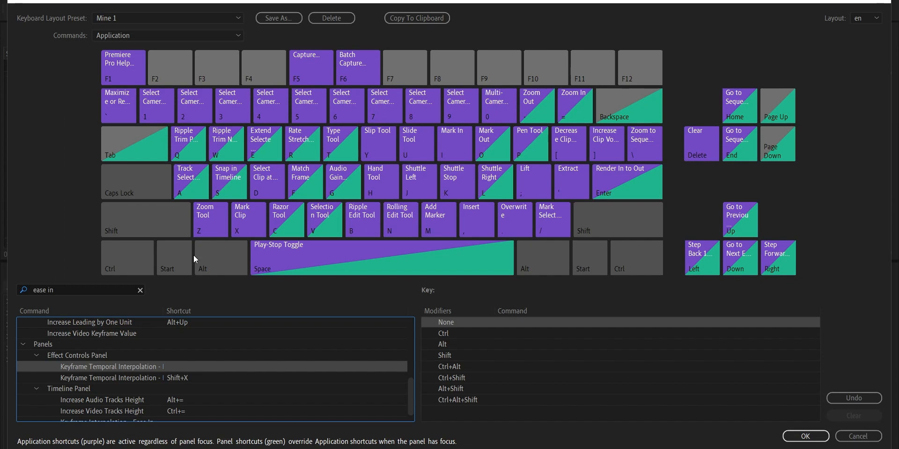
left_click(153, 226)
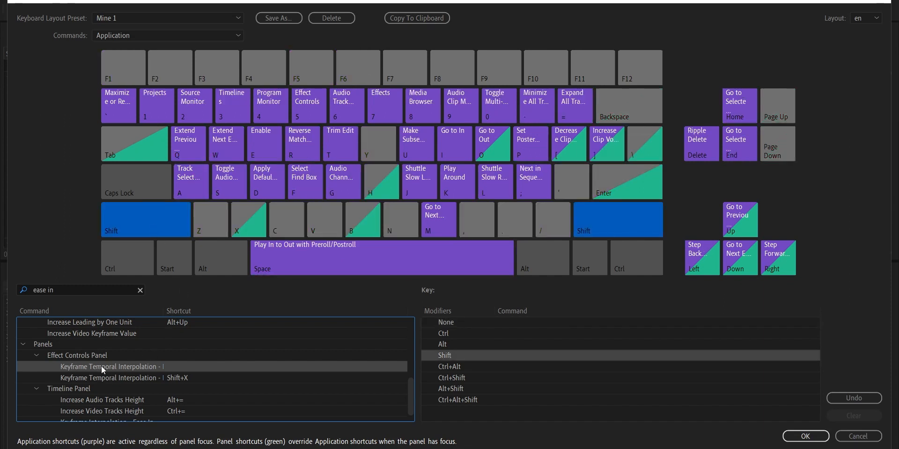
scroll(122, 337, "up", 3)
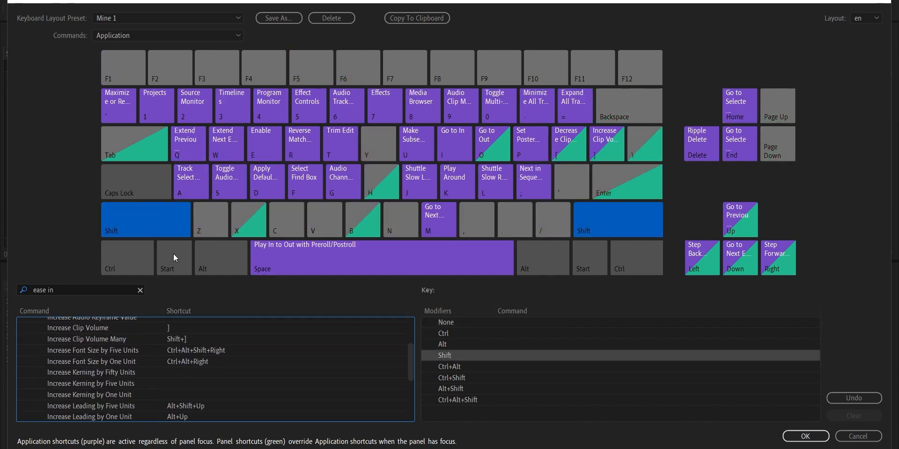
left_click(204, 222)
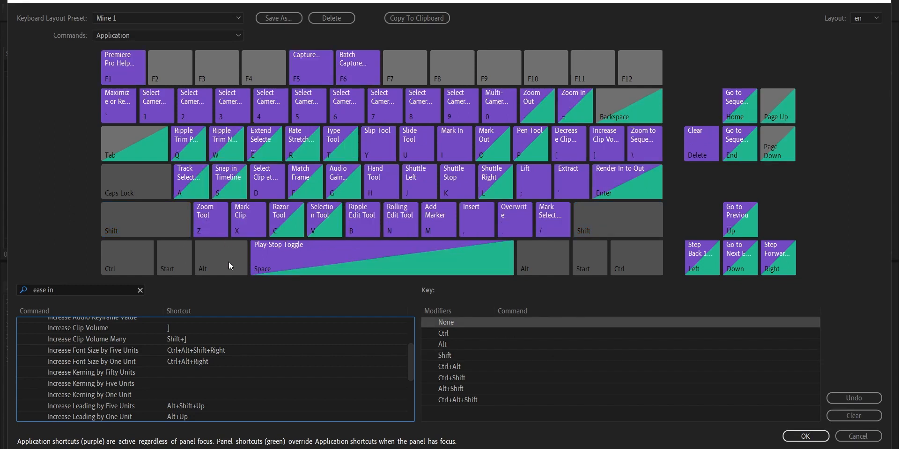
scroll(245, 375, "down", 3)
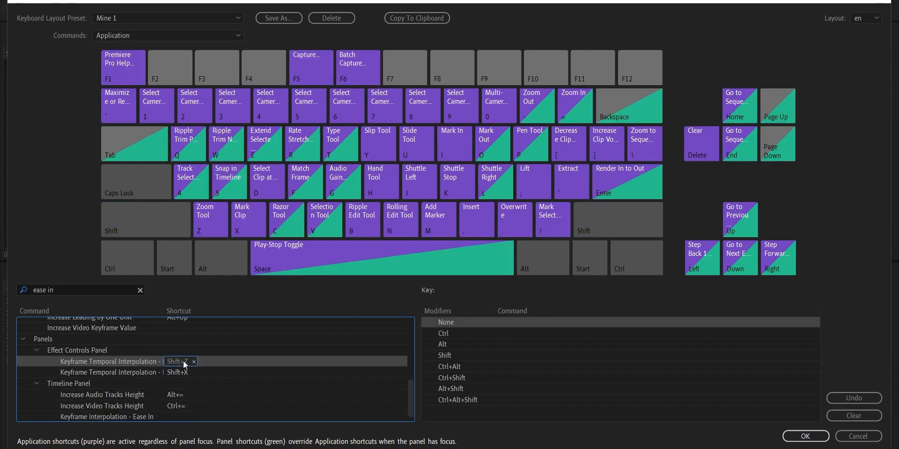
left_click(804, 436)
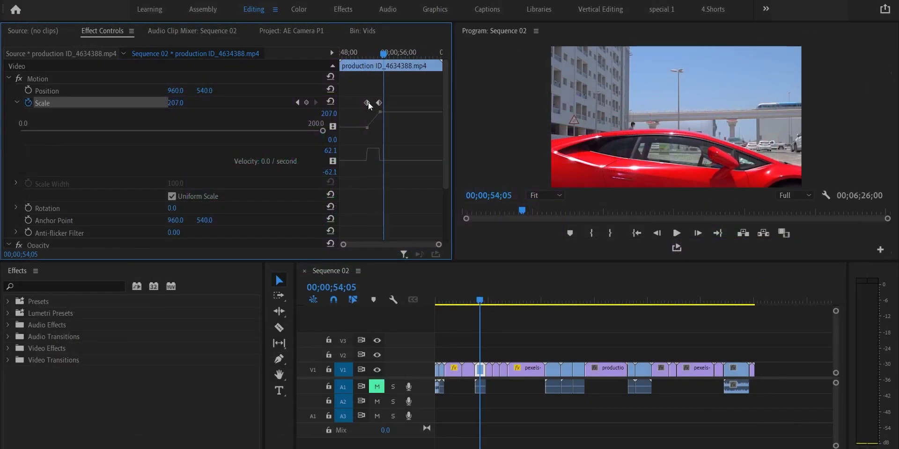
- Ease both Scale keyframes of the production ID_4634388 clip using the keyframe interpolation shortcuts, and play back the zoom
left_click(368, 103)
key("F9")
left_click(379, 103)
key("F9")
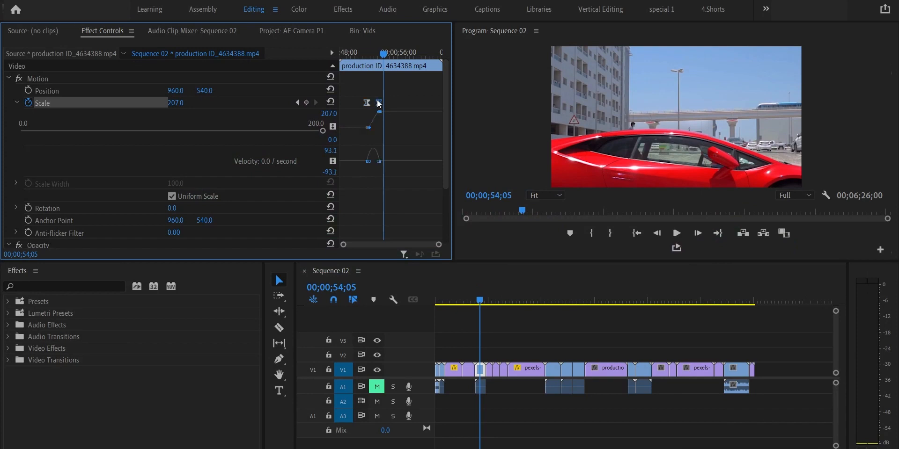
key("space")
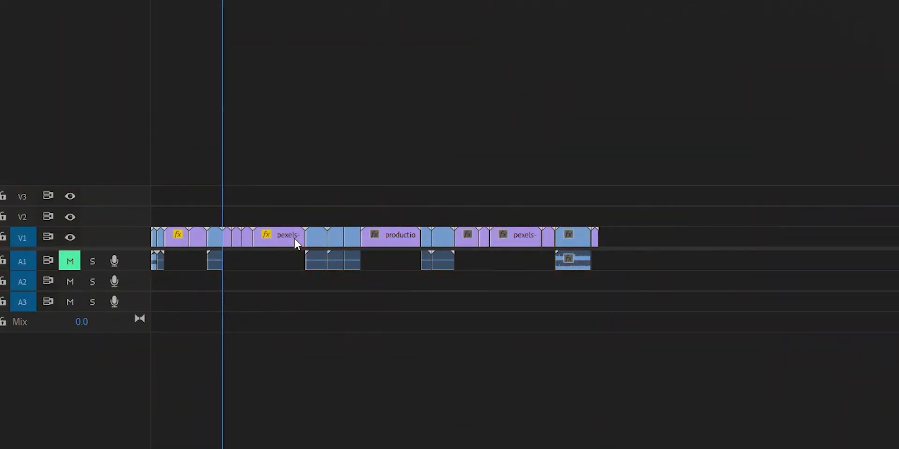
- Duplicate the pexels-cottonbro clip from V1 onto V2 and V3, with two further copies farther along V3
left_click_drag(294, 237, 419, 201)
left_click_drag(498, 200, 497, 202)
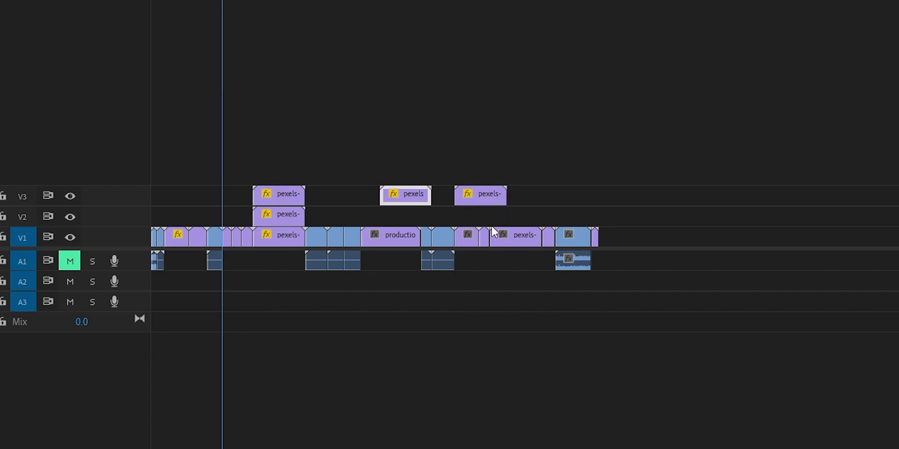
- Place the playhead at 00;02;24;05, just past the stacked pexels clips, and step back through the phone footage frame by frame
left_click_drag(579, 265, 578, 279)
left_click_drag(577, 279, 428, 281)
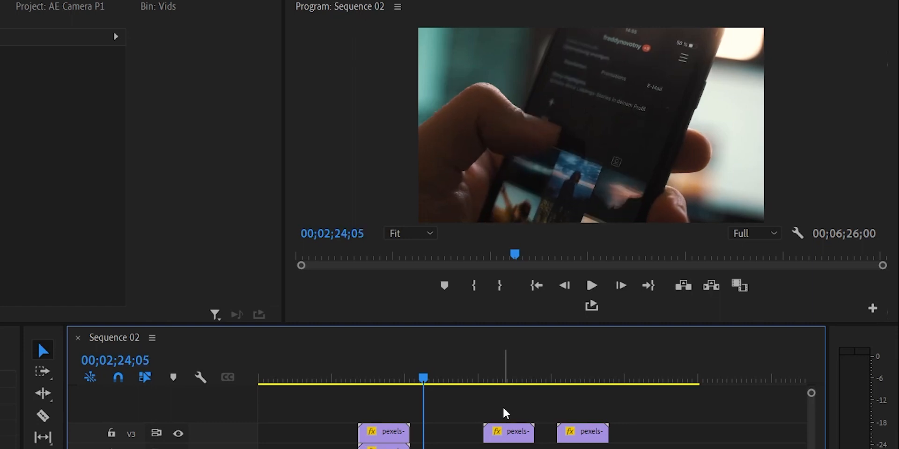
key("Left")
key("Left")
key("Left")
key("Left")
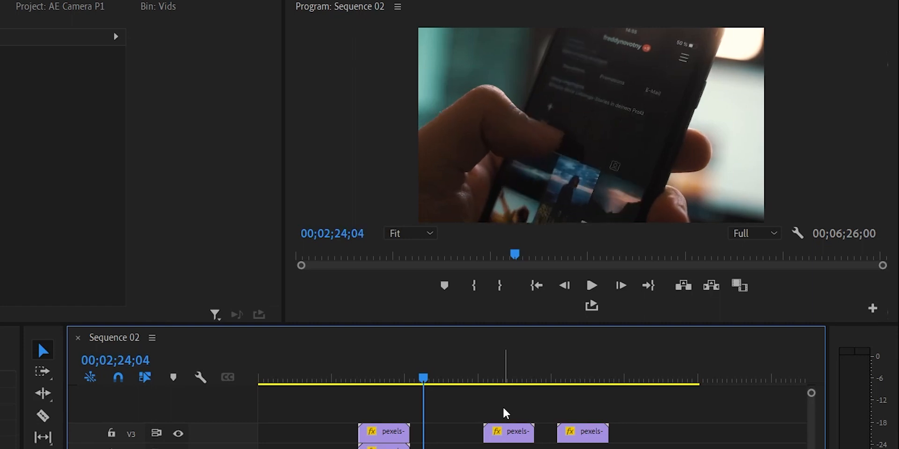
- Step the phone footage forward a few single frames and back again with the Program monitor's frame-stepping controls
left_click(619, 286)
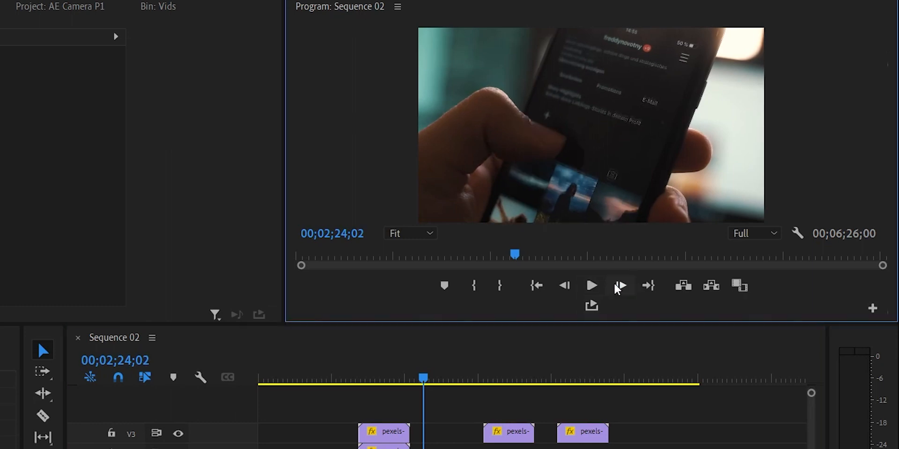
left_click(619, 286)
left_click(619, 286)
left_click(619, 286)
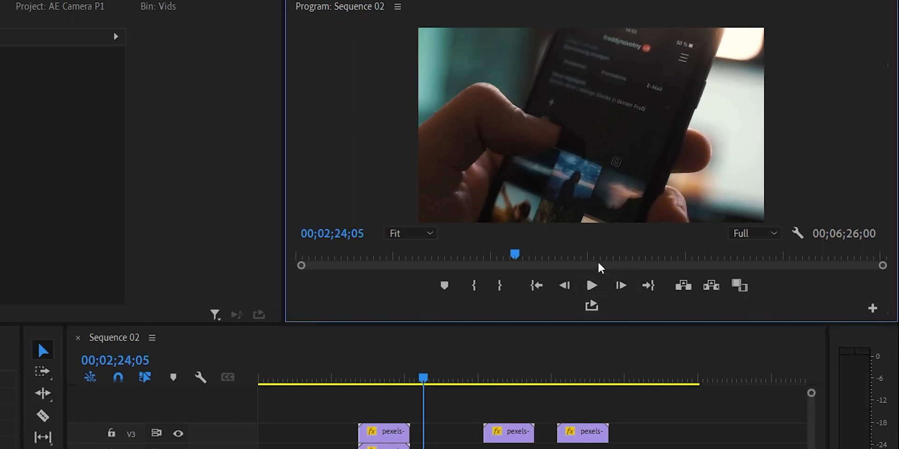
left_click(571, 284)
left_click(571, 284)
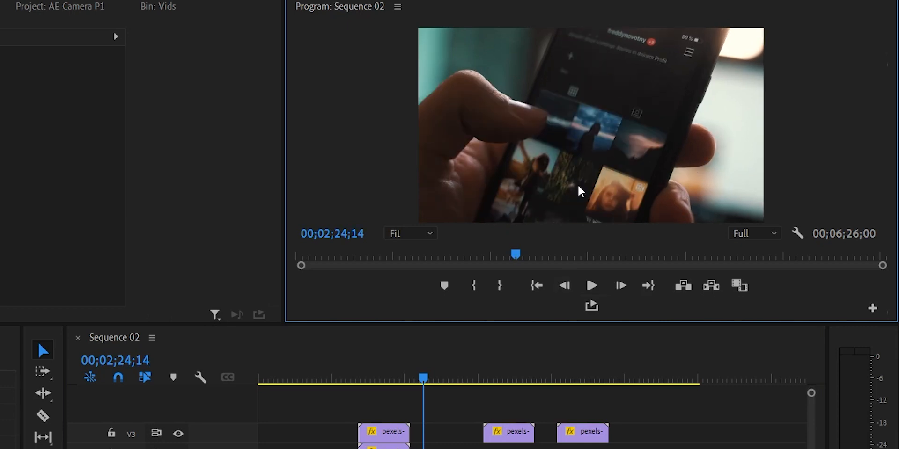
- Advance the phone footage one frame at a time from 00;02;24;14 to 00;02;24;21
key("Right")
key("Right")
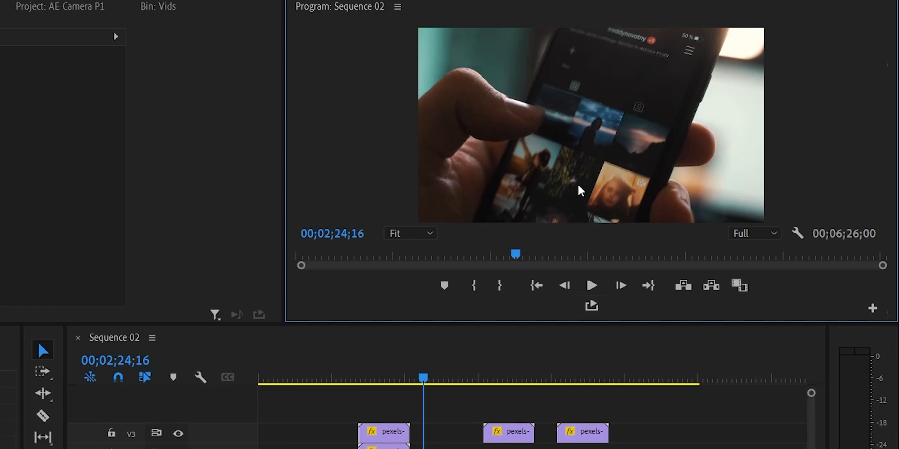
key("Right")
key("Right")
key("Right")
key("Right")
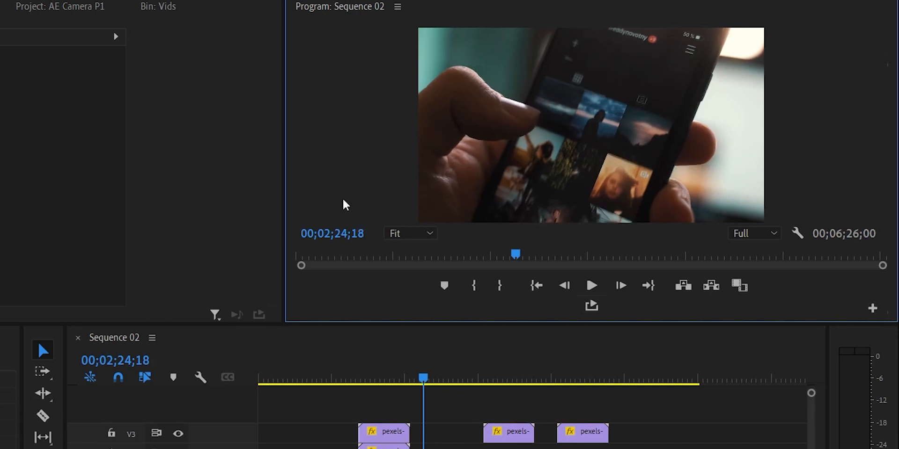
key("Right")
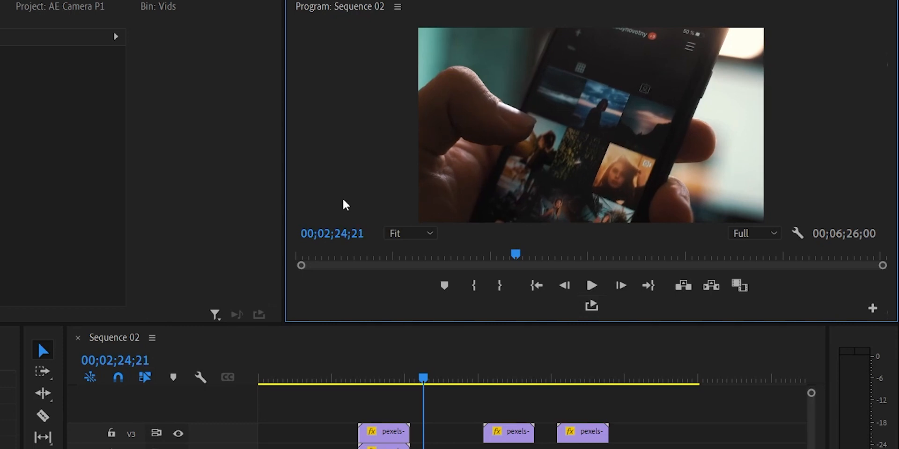
- Nudge the playhead back and forth by single frames and settle on 00;02;24;20
key("Left")
key("Left")
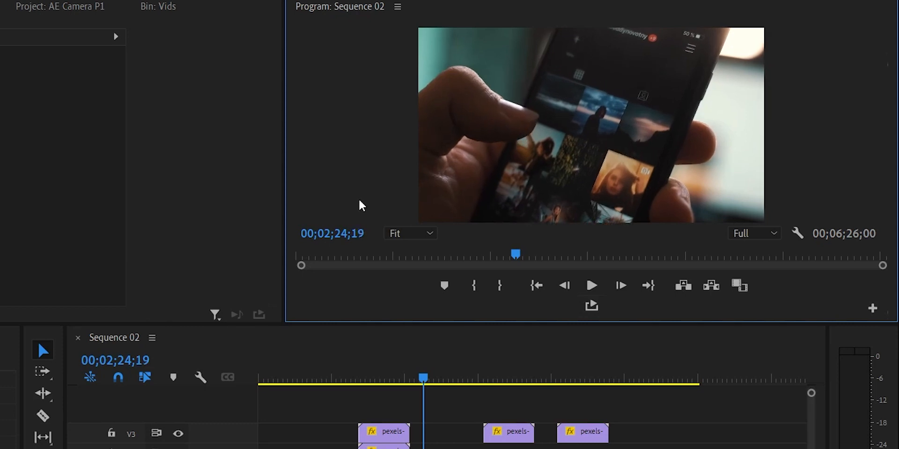
key("Left")
key("Right")
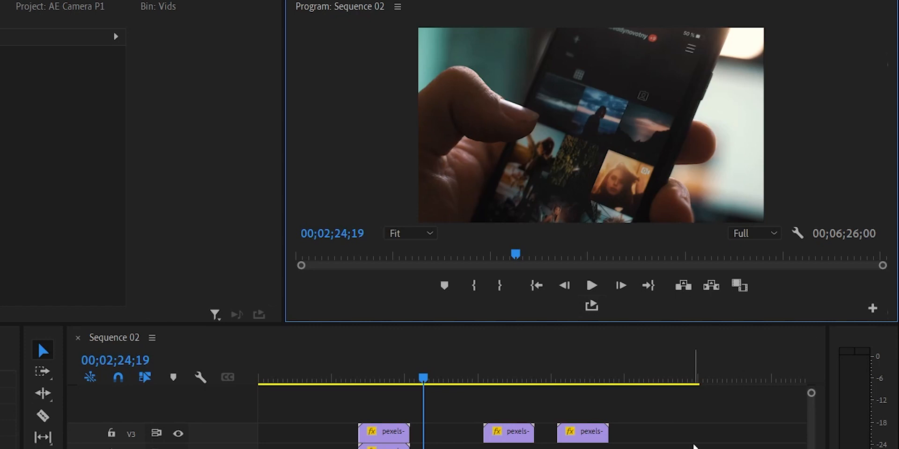
left_click(613, 287)
left_click(565, 287)
key("Left")
key("Right")
key("Right")
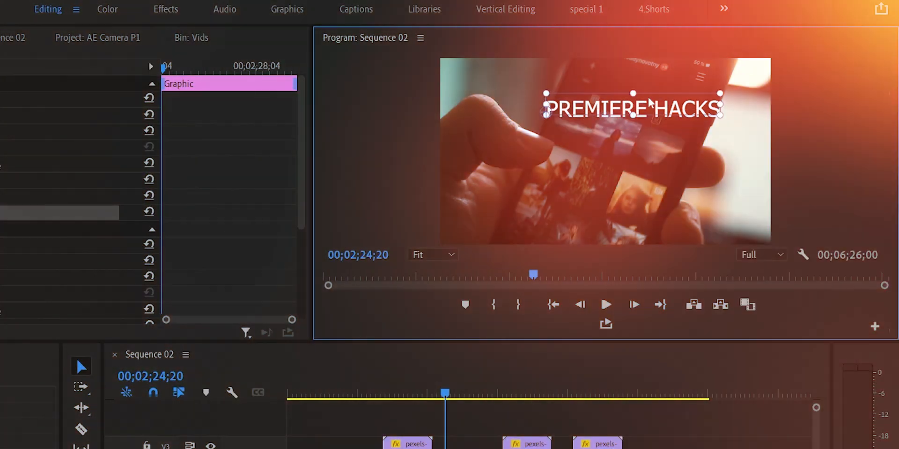
- Move the PREMIERE HACKS title straight down in the Program monitor frame
left_click_drag(650, 105, 651, 158)
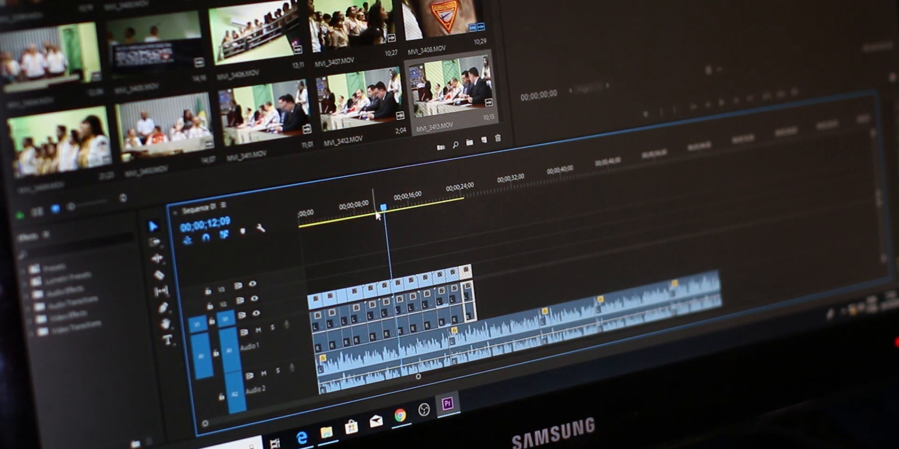
left_click_drag(385, 210, 444, 217)
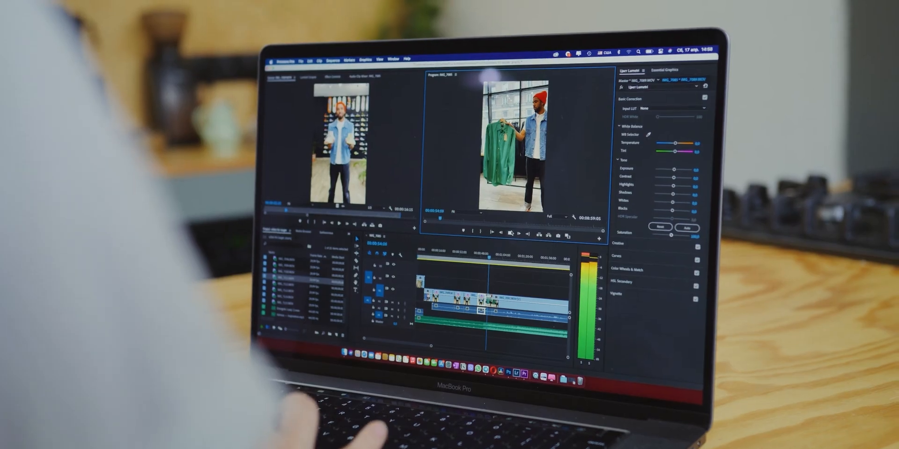
left_click(511, 233)
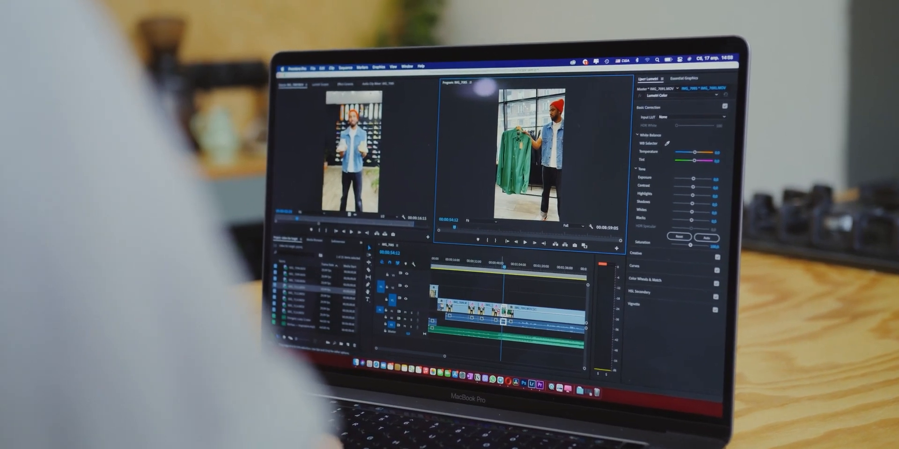